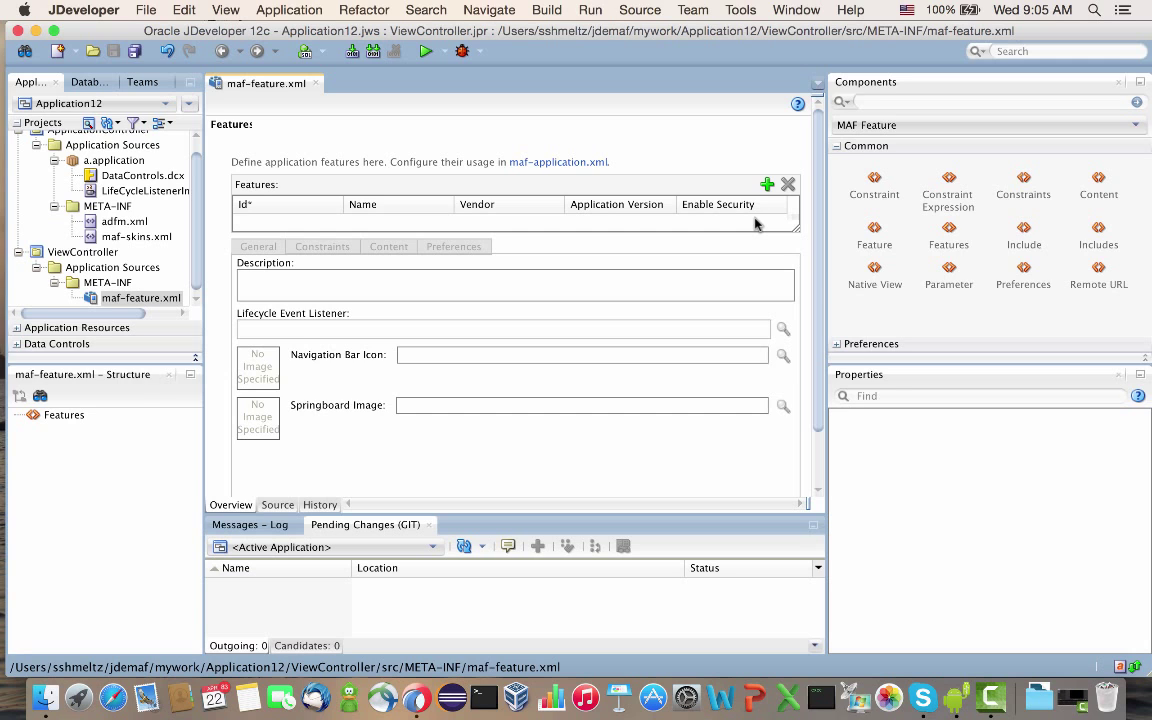
- Create feature ppr and give it a new AMX page ppr.amx as its content
click(767, 184)
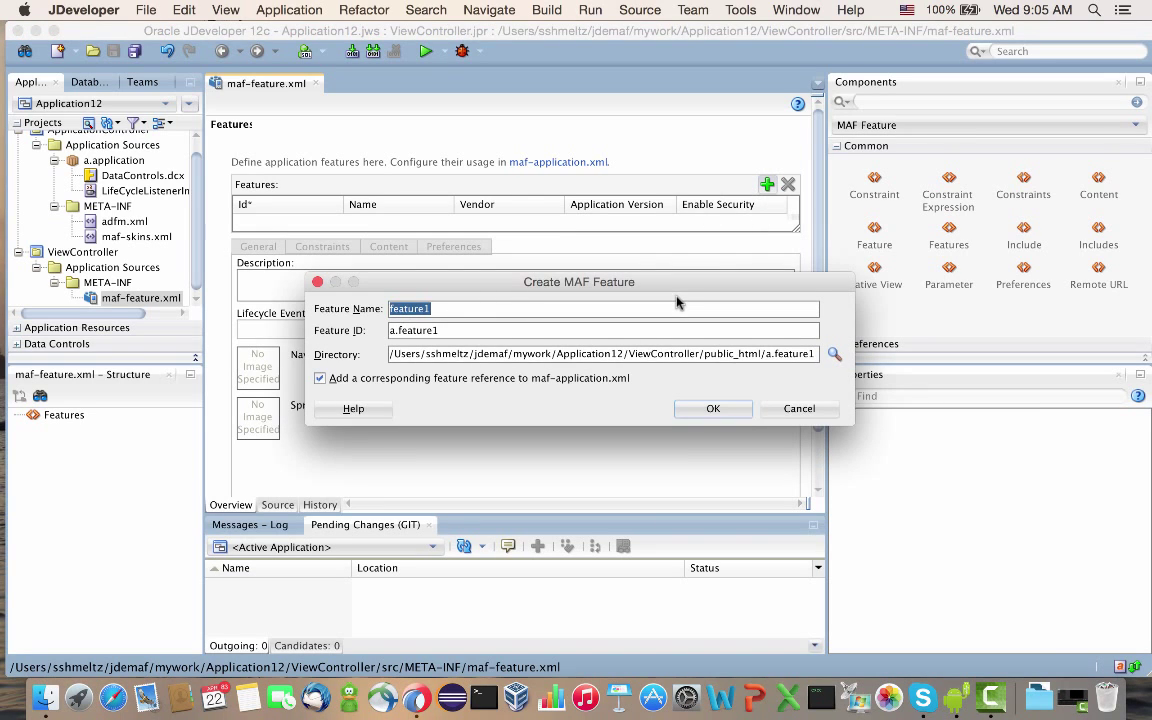
text(ppr)
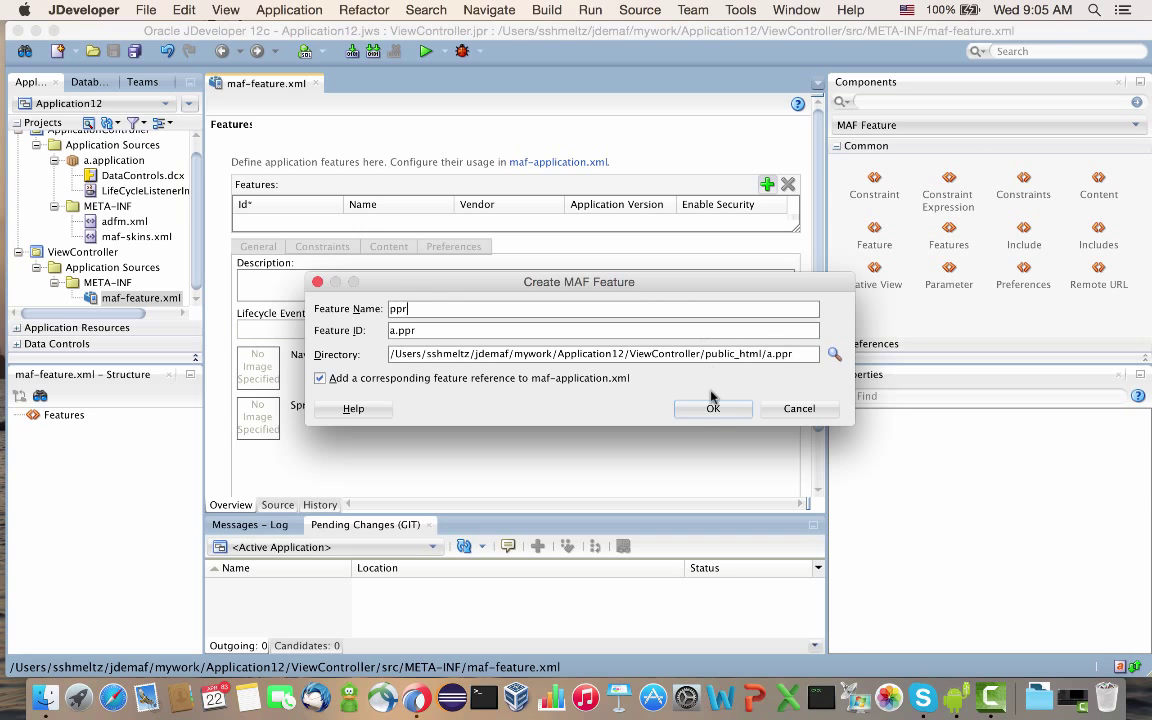
click(710, 407)
click(389, 246)
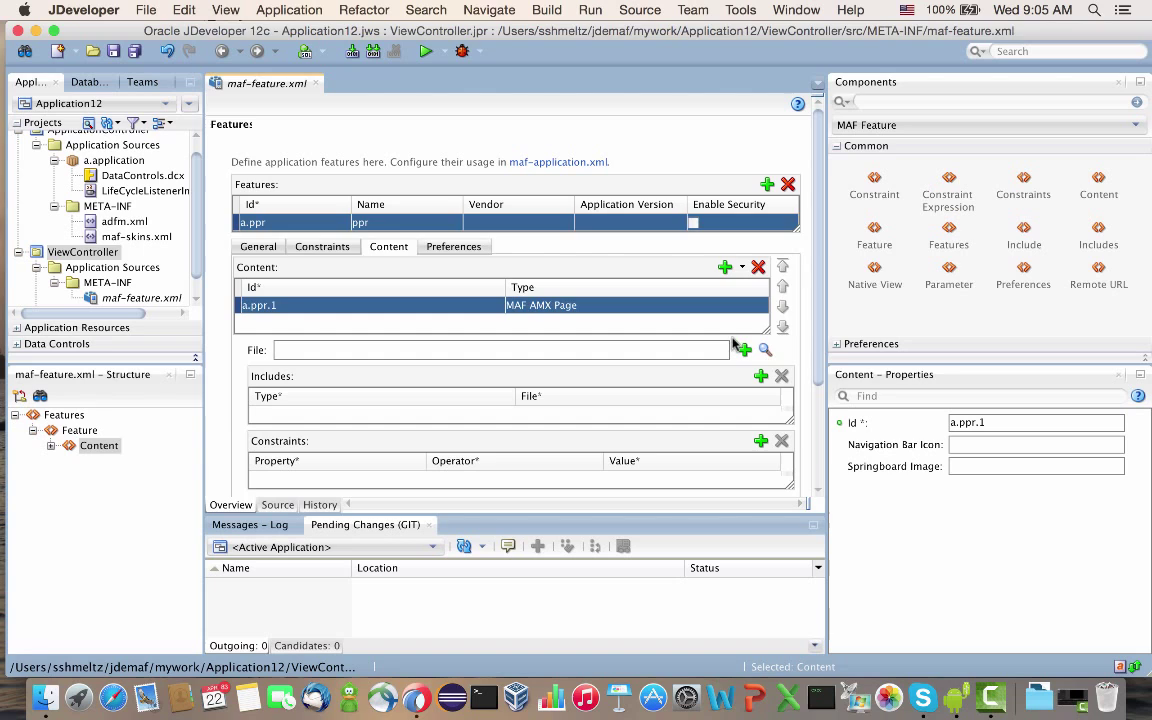
click(744, 350)
text(ppr)
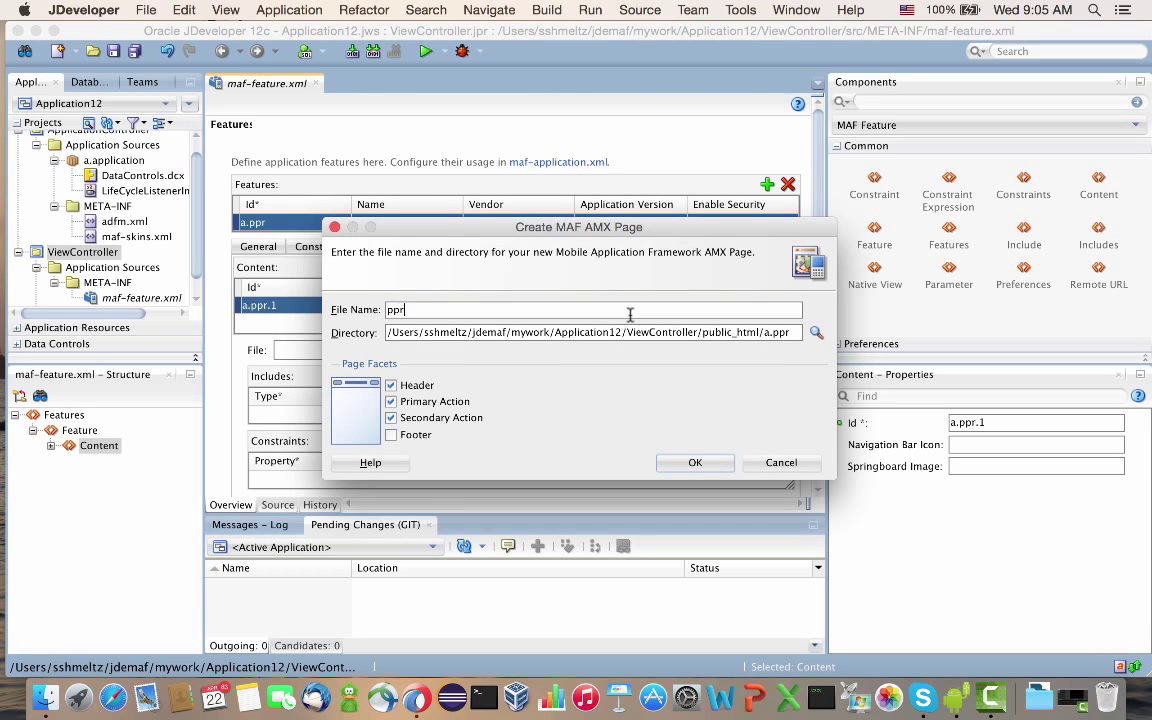
key(Return)
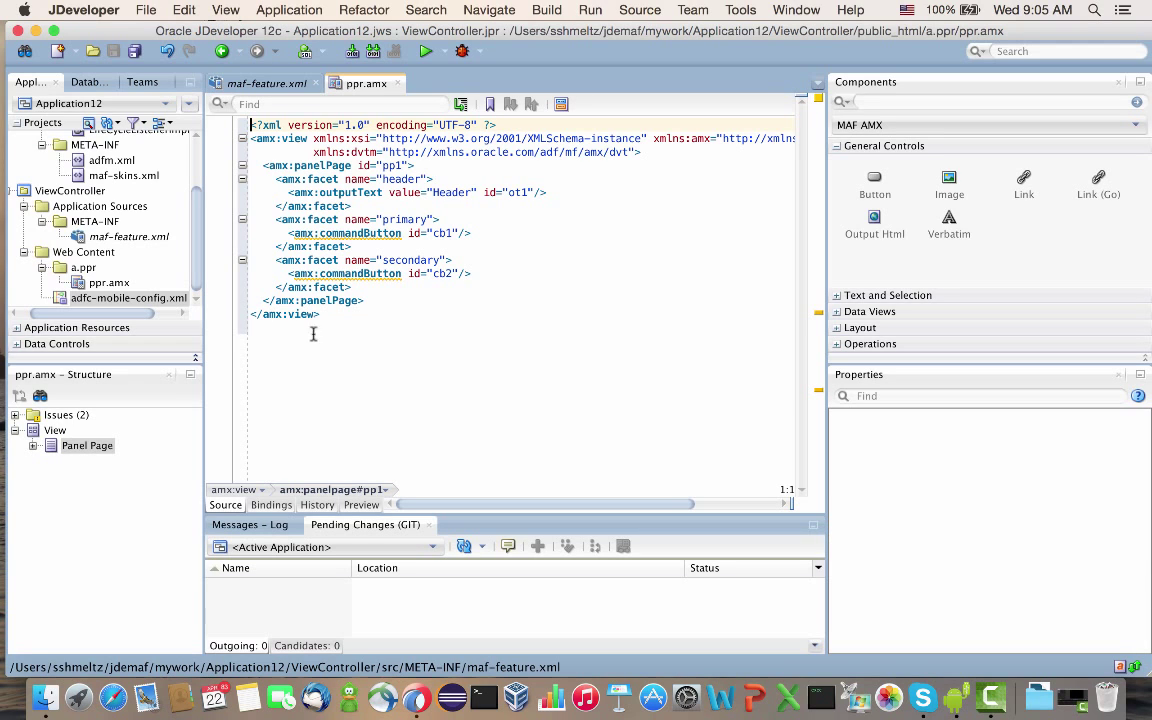
- Insert a Table Layout on the page with two Row Layouts inside it
click(890, 337)
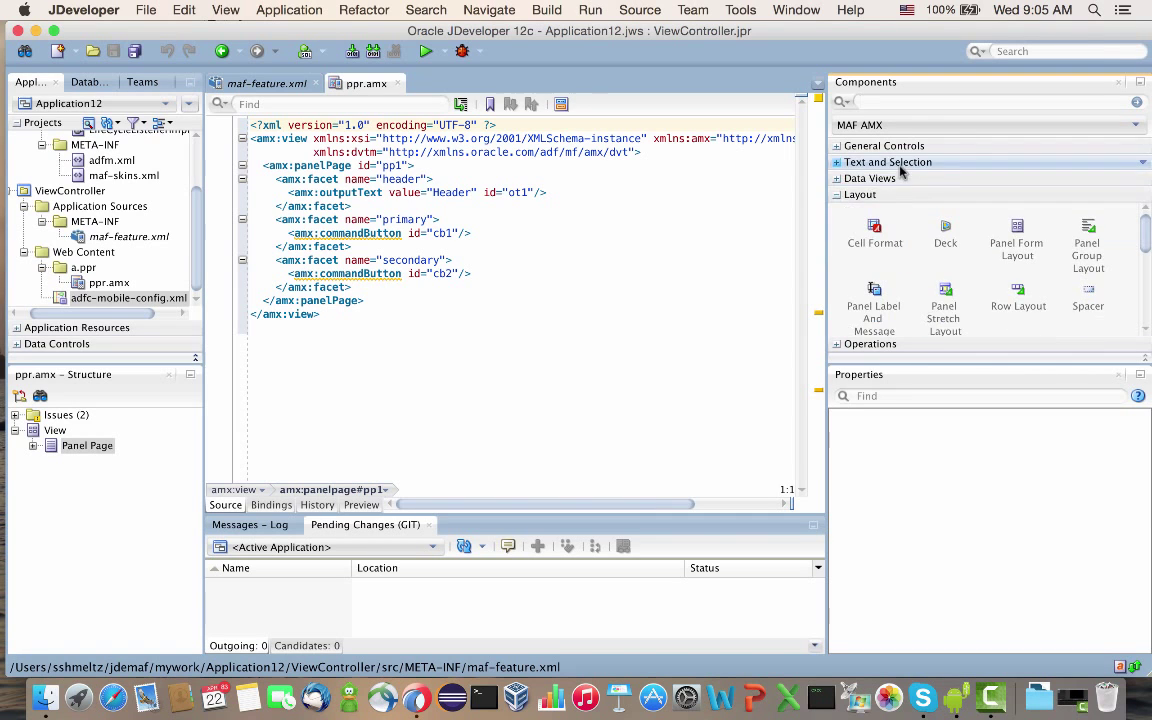
scroll(880, 240, down, 2)
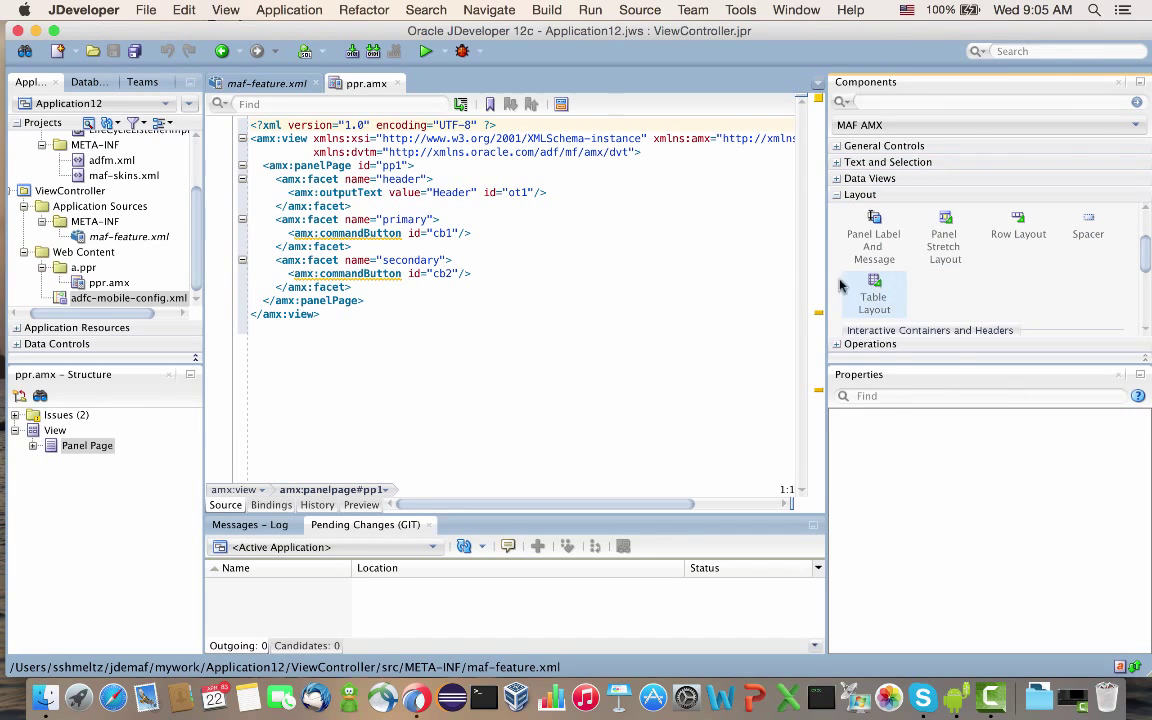
drag(840, 286, 567, 296)
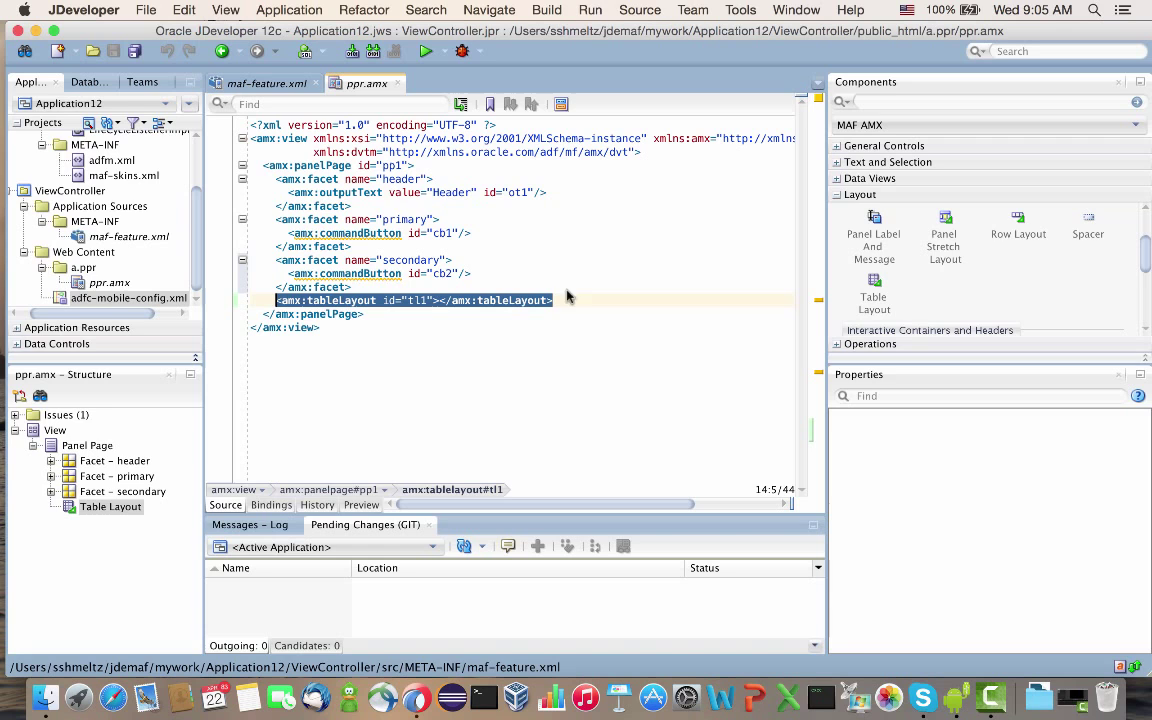
right_click(126, 511)
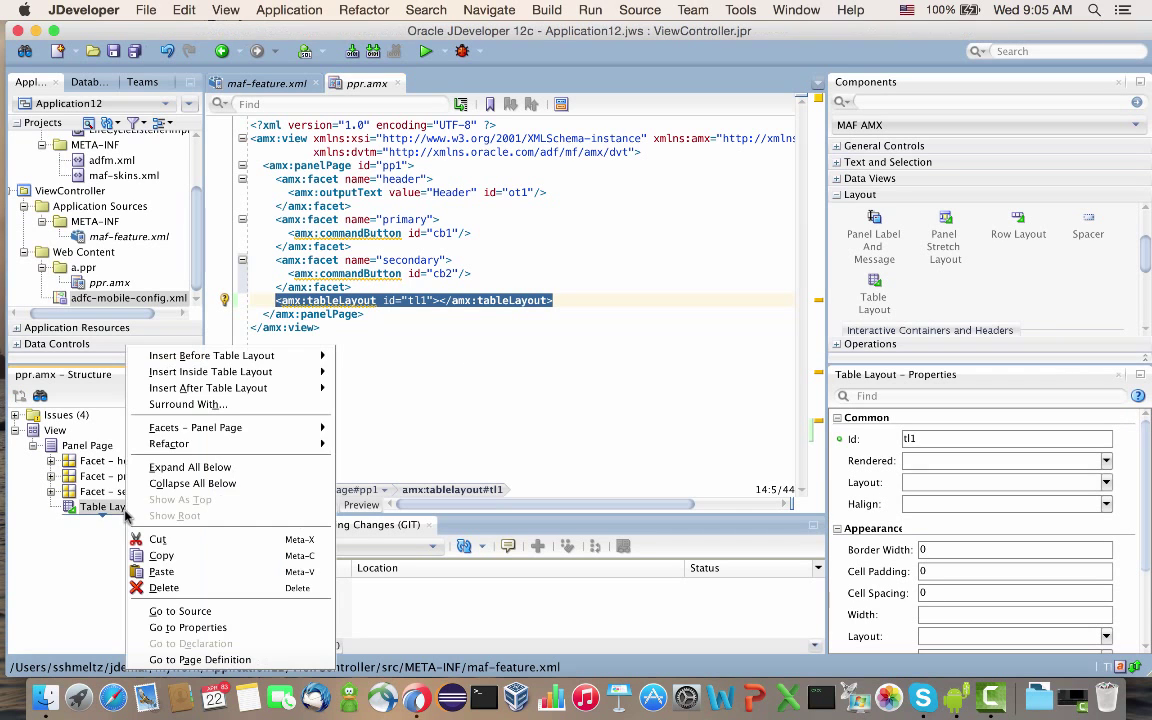
click(100, 507)
right_click(106, 507)
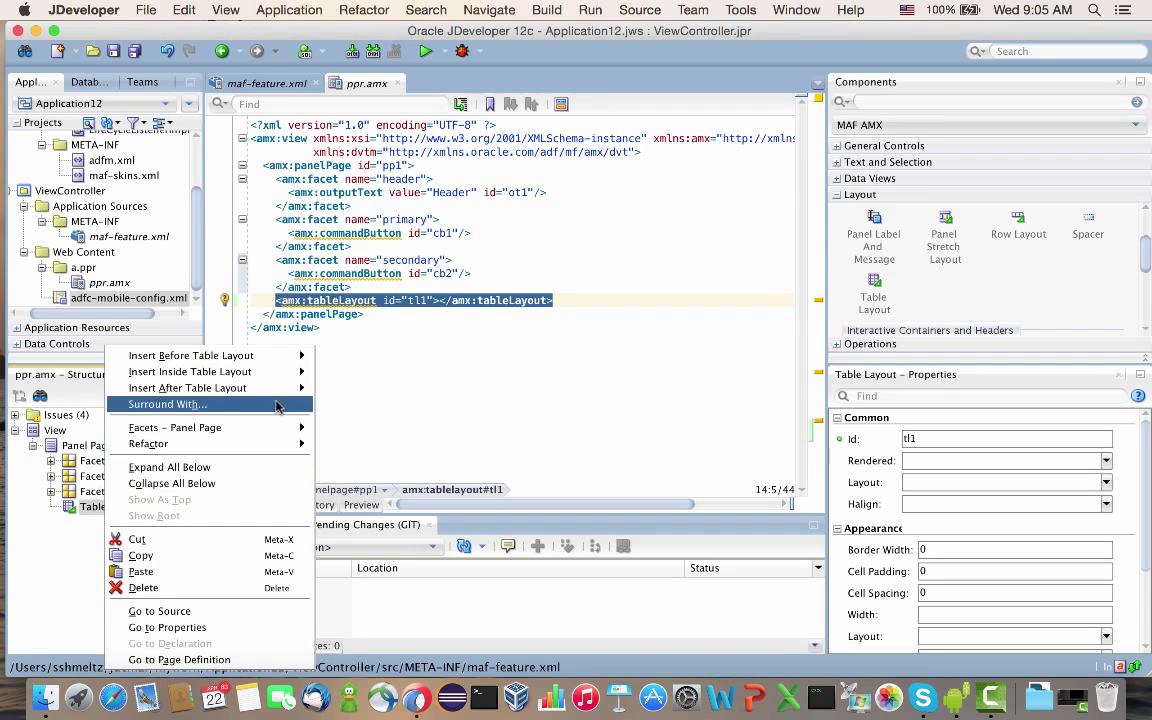
mouse_move(190, 371)
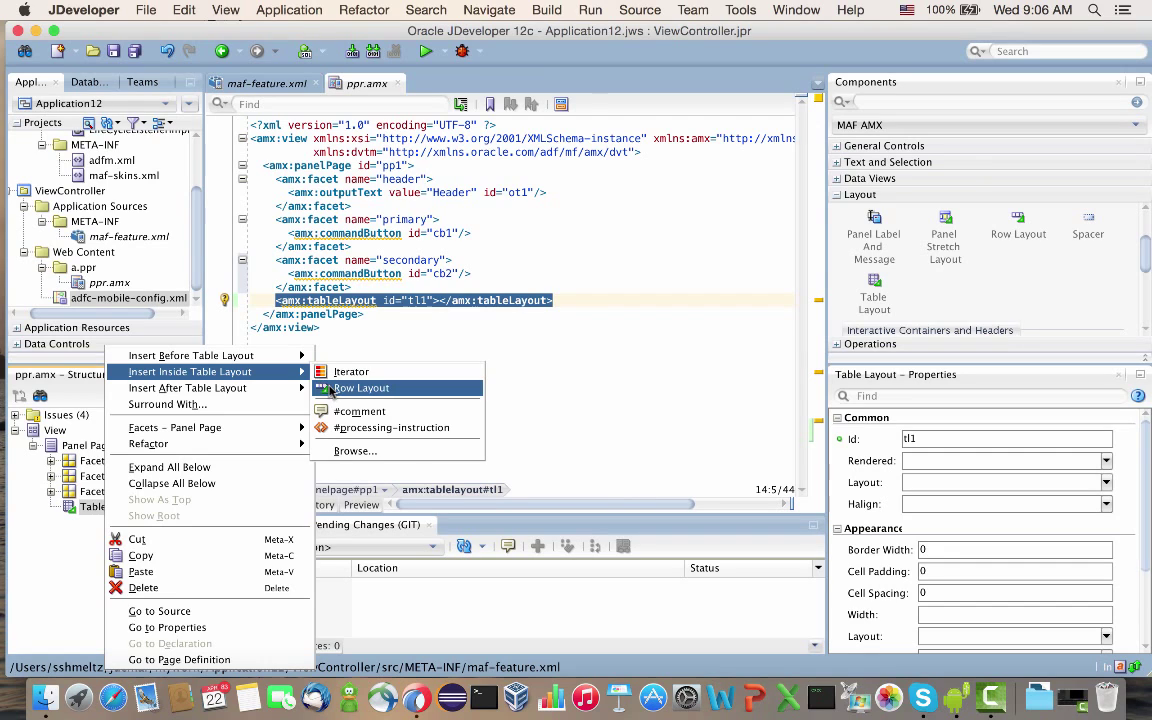
click(320, 388)
right_click(140, 522)
mouse_move(218, 388)
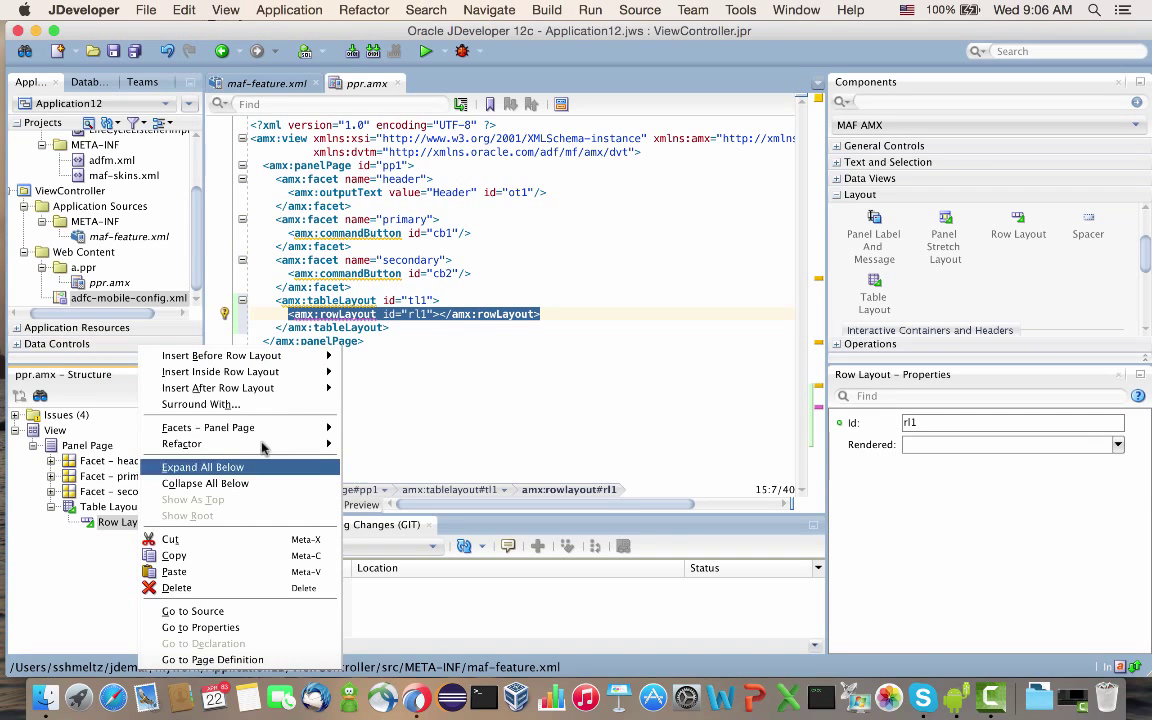
click(375, 404)
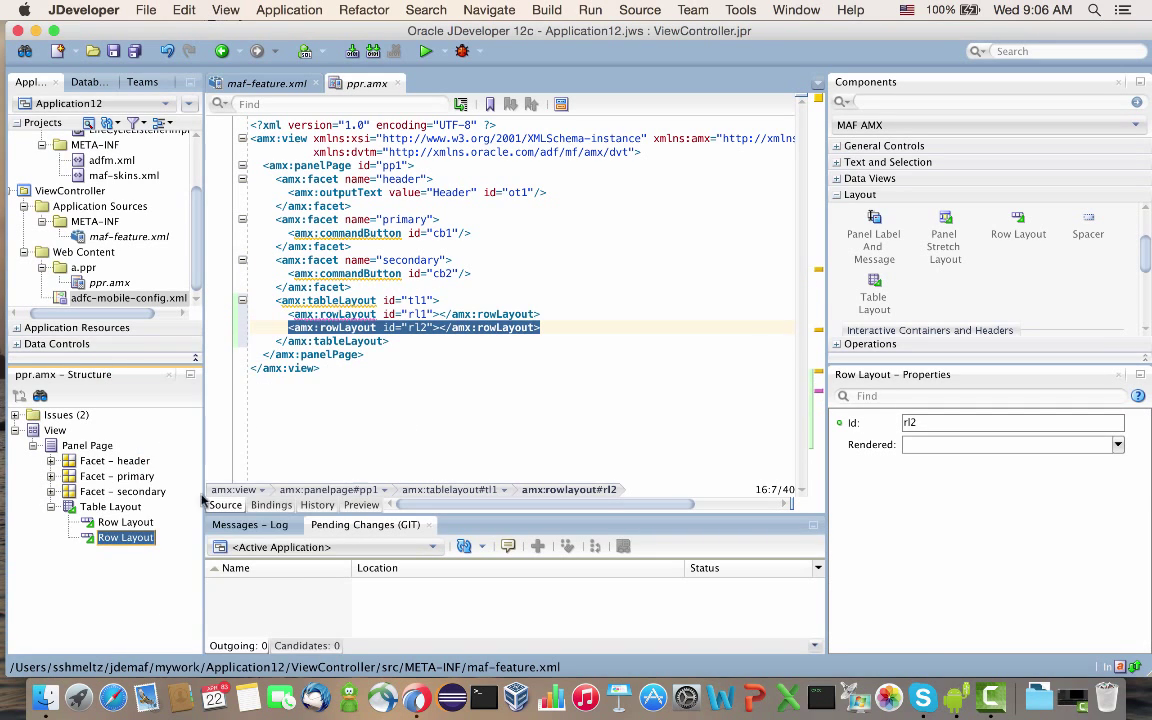
- Add a Cell Format inside each of the two rows
right_click(140, 543)
mouse_move(222, 371)
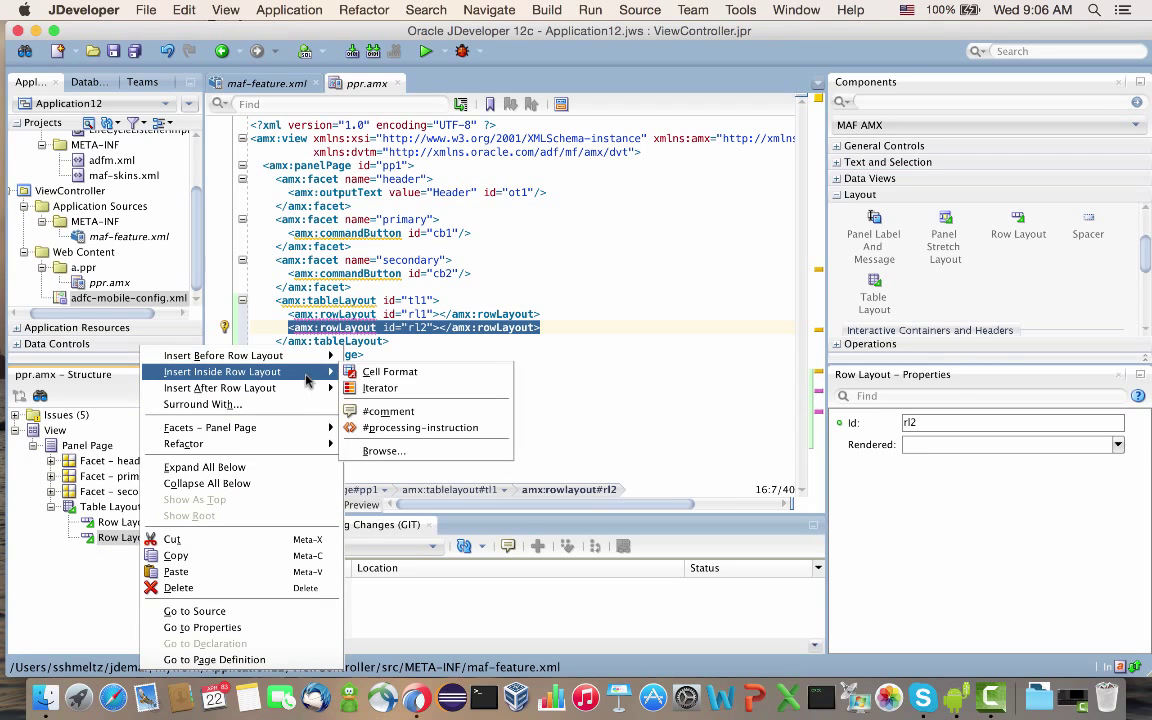
click(360, 376)
right_click(136, 522)
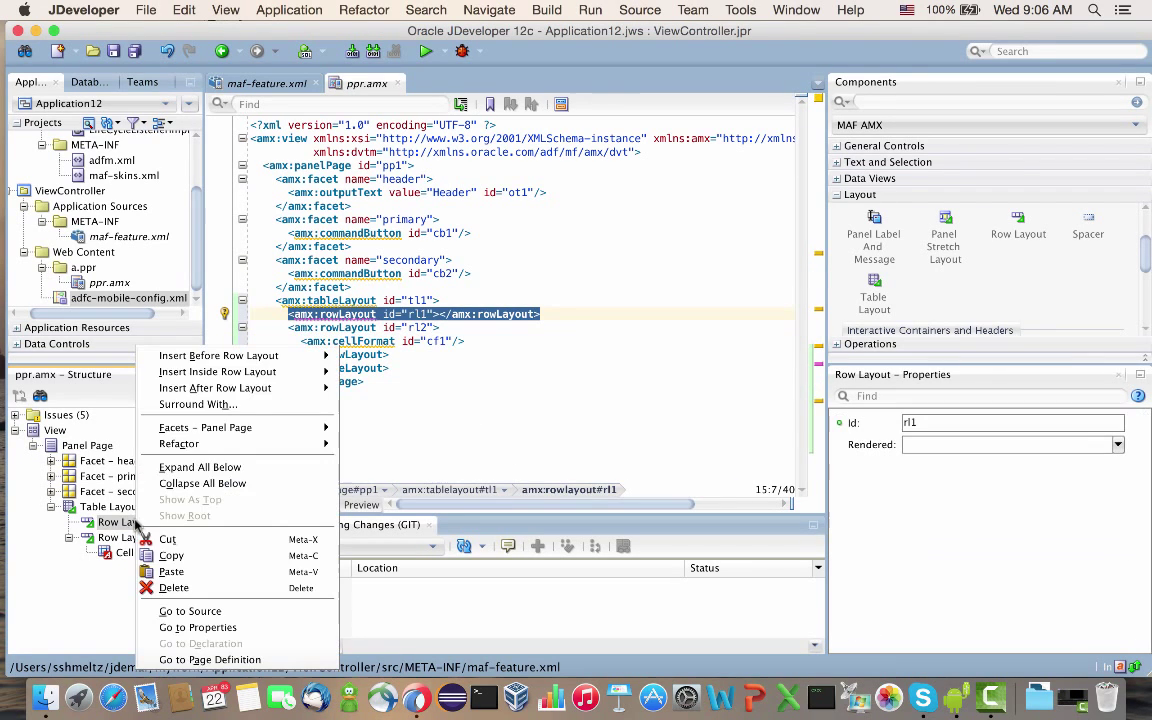
click(365, 369)
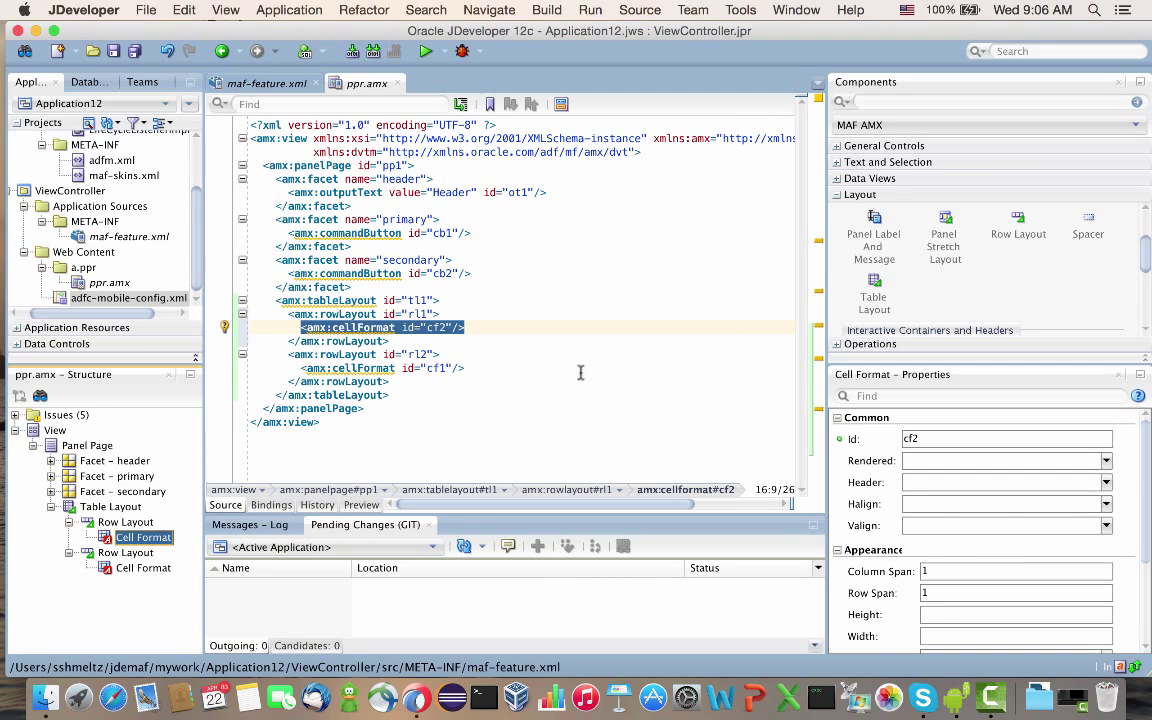
- Place a Button inside the second row's cell
click(905, 150)
drag(874, 185, 495, 340)
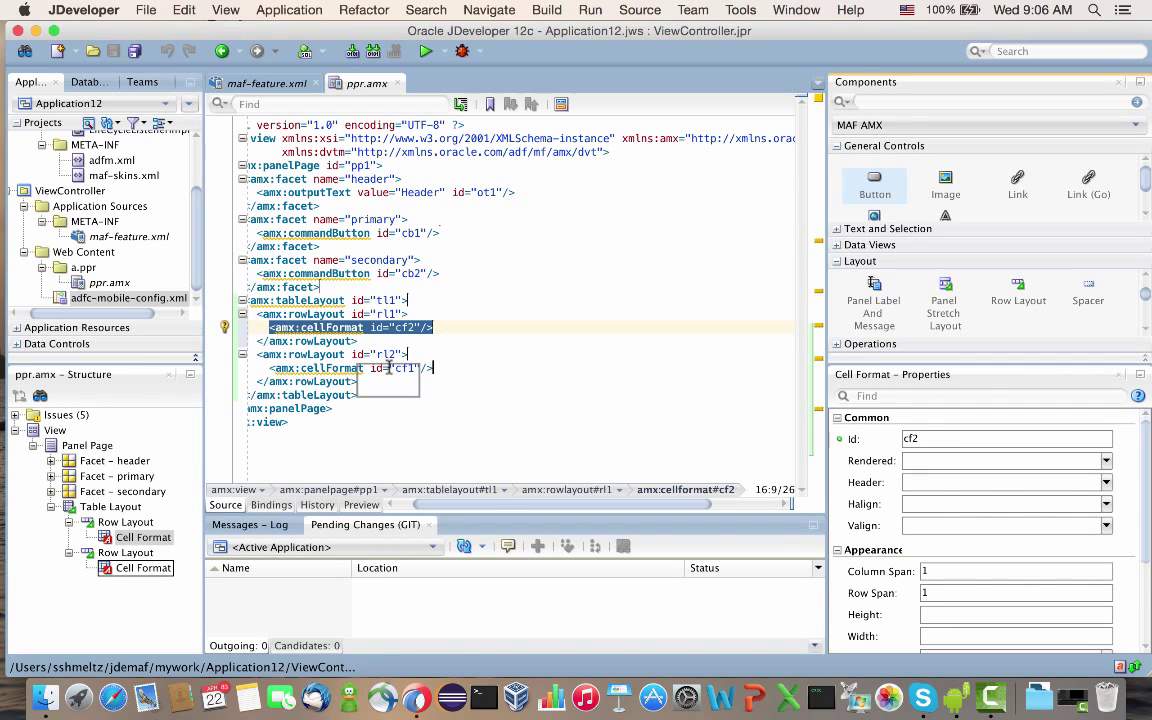
drag(495, 340, 388, 368)
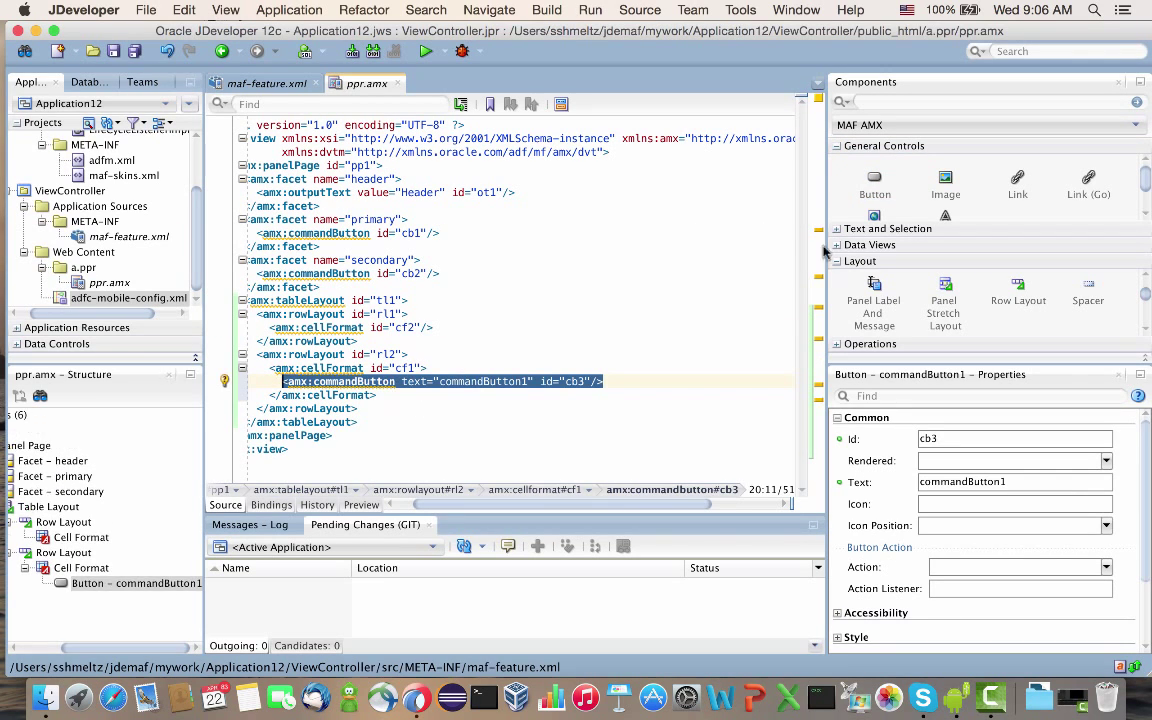
click(910, 245)
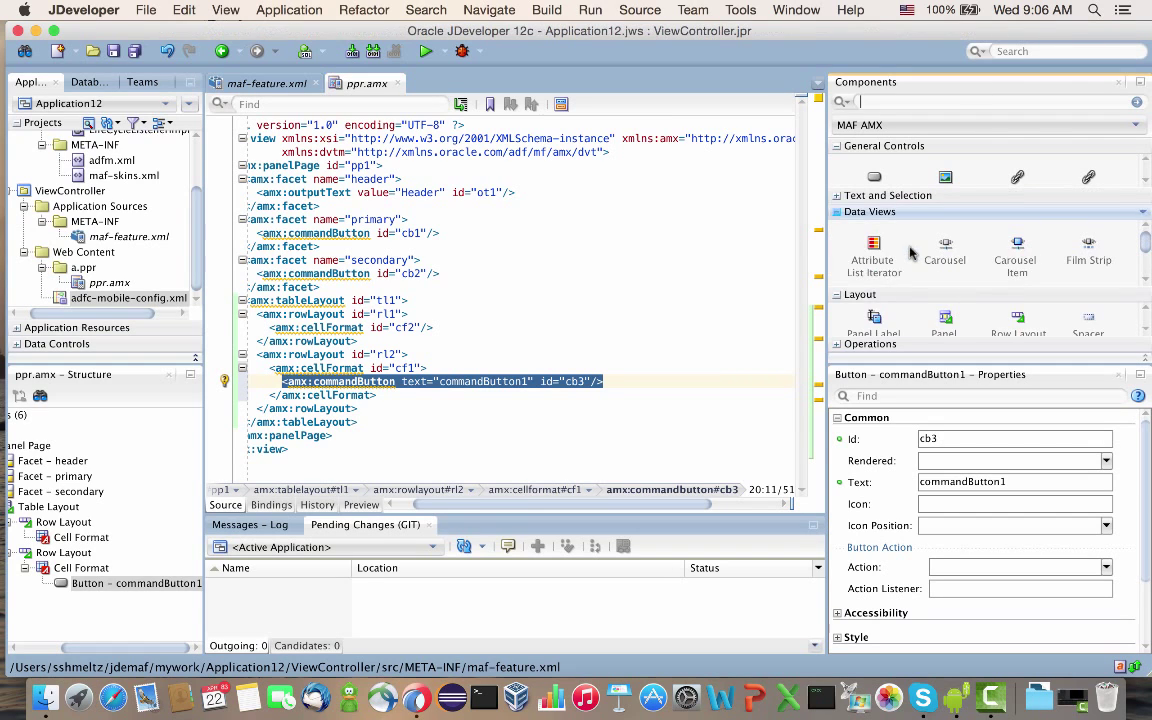
click(905, 296)
scroll(922, 282, down, 1)
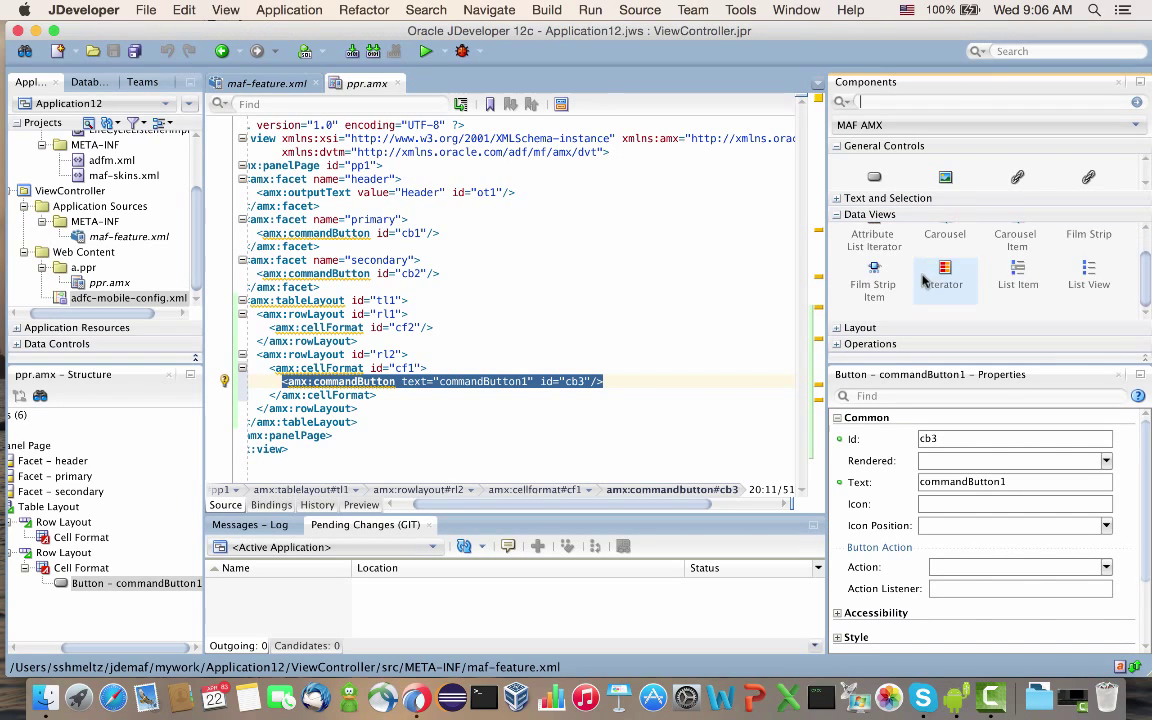
- Drop a List View into the first cell and create it as a Simple unbound list
drag(1088, 270, 411, 337)
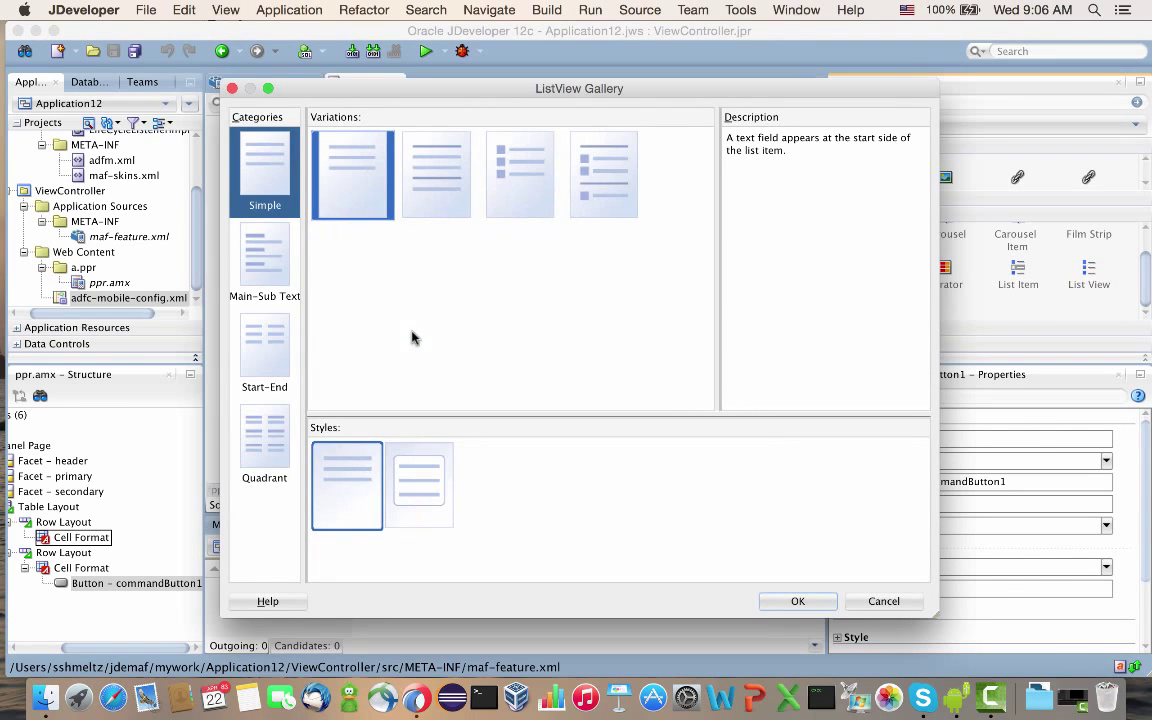
click(800, 601)
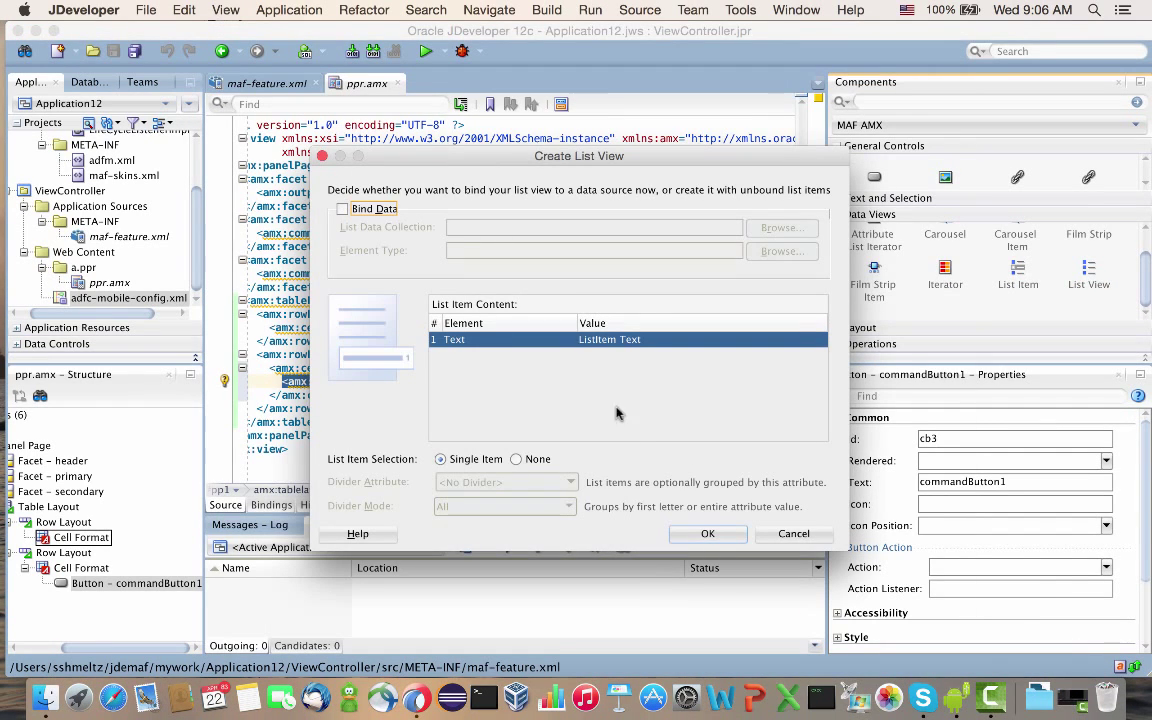
key(Return)
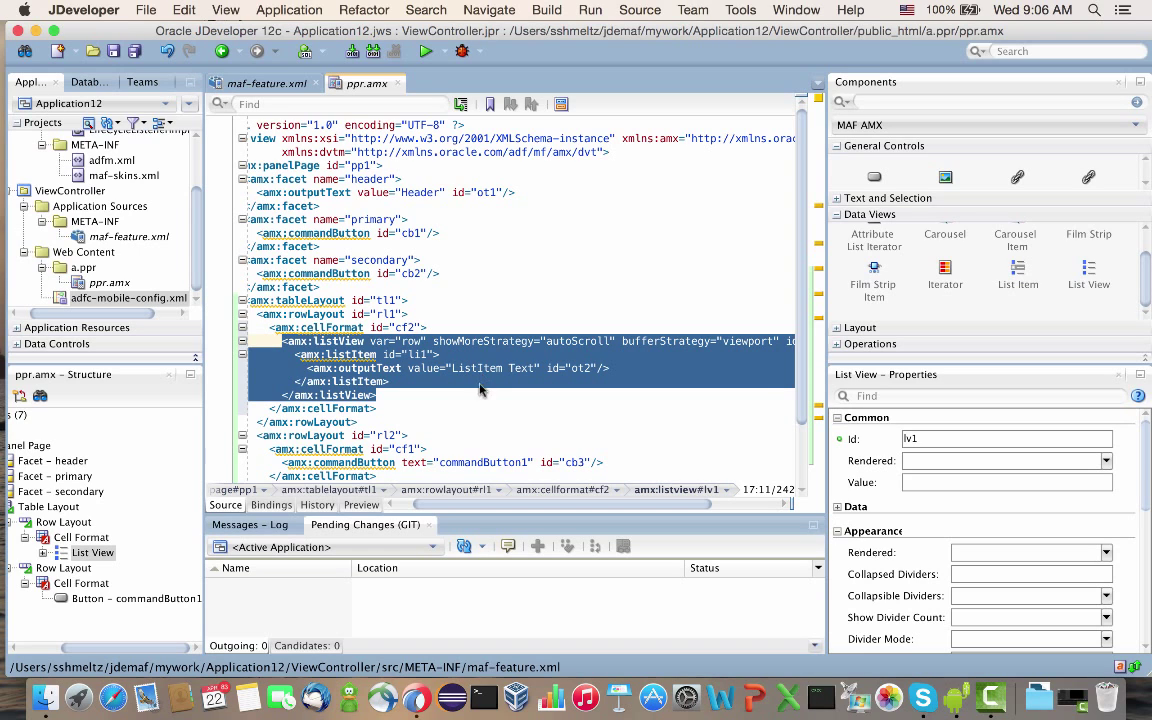
- Inspect row layout rl2's Rendered property choices without changing them
click(393, 441)
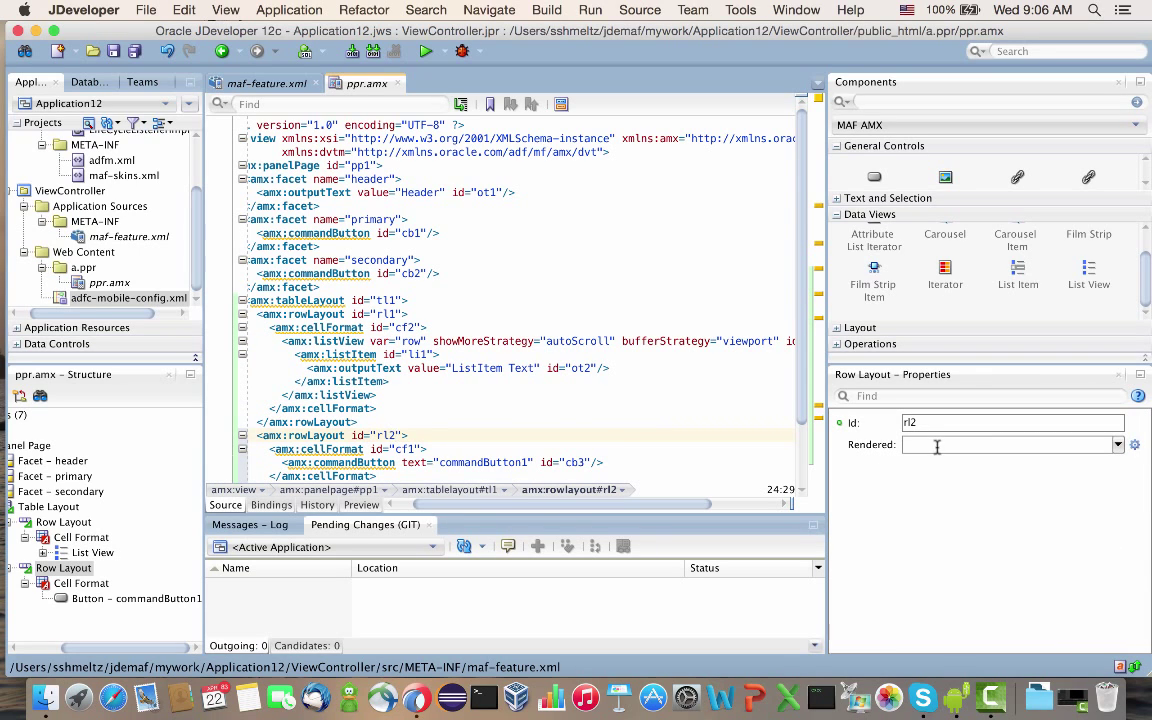
click(1119, 446)
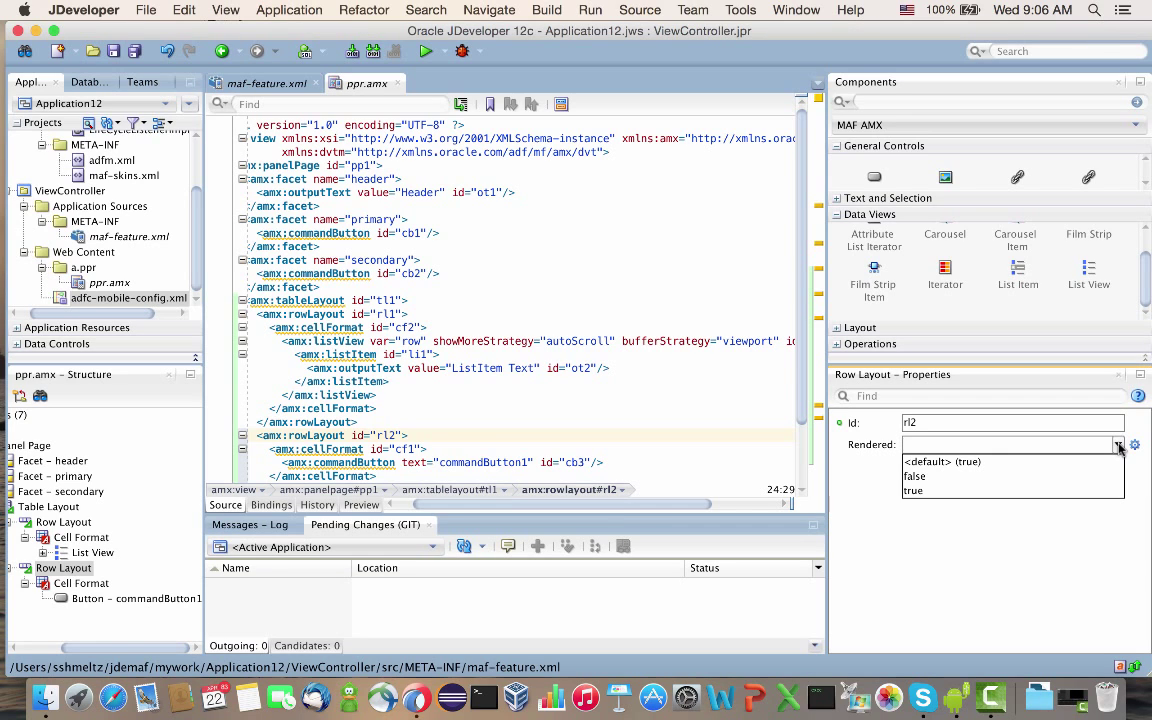
click(1080, 422)
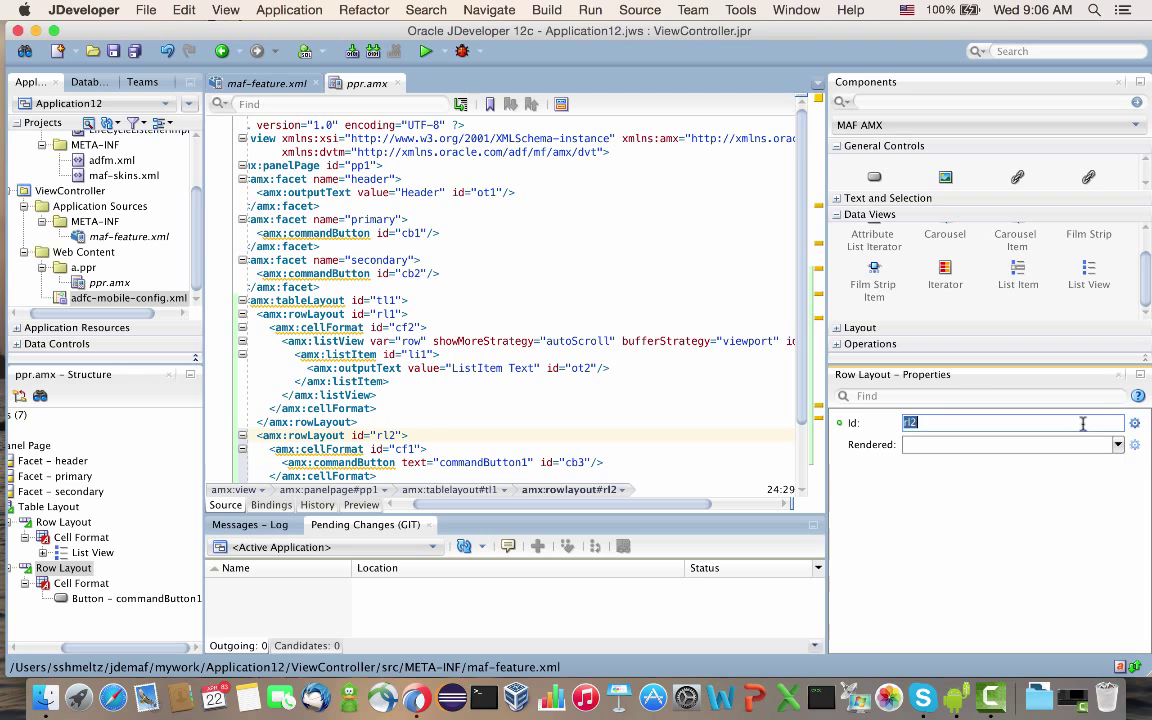
- Create a new Java class backinPPR in the ViewController project
right_click(66, 192)
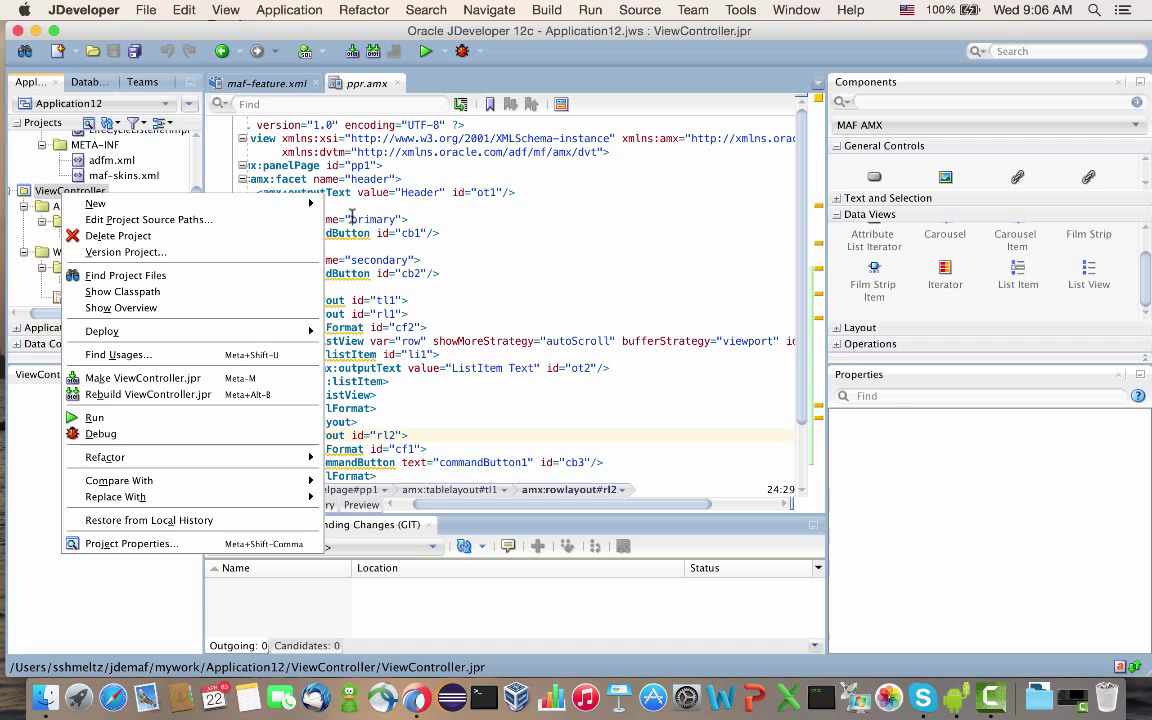
mouse_move(96, 203)
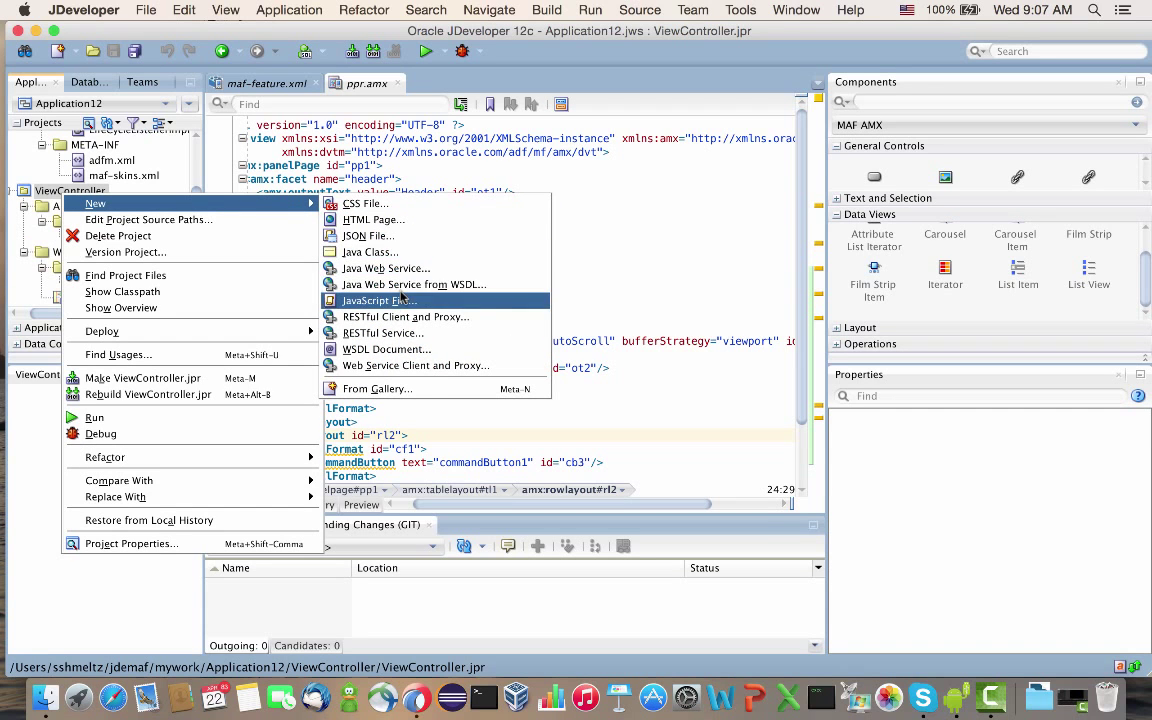
click(392, 252)
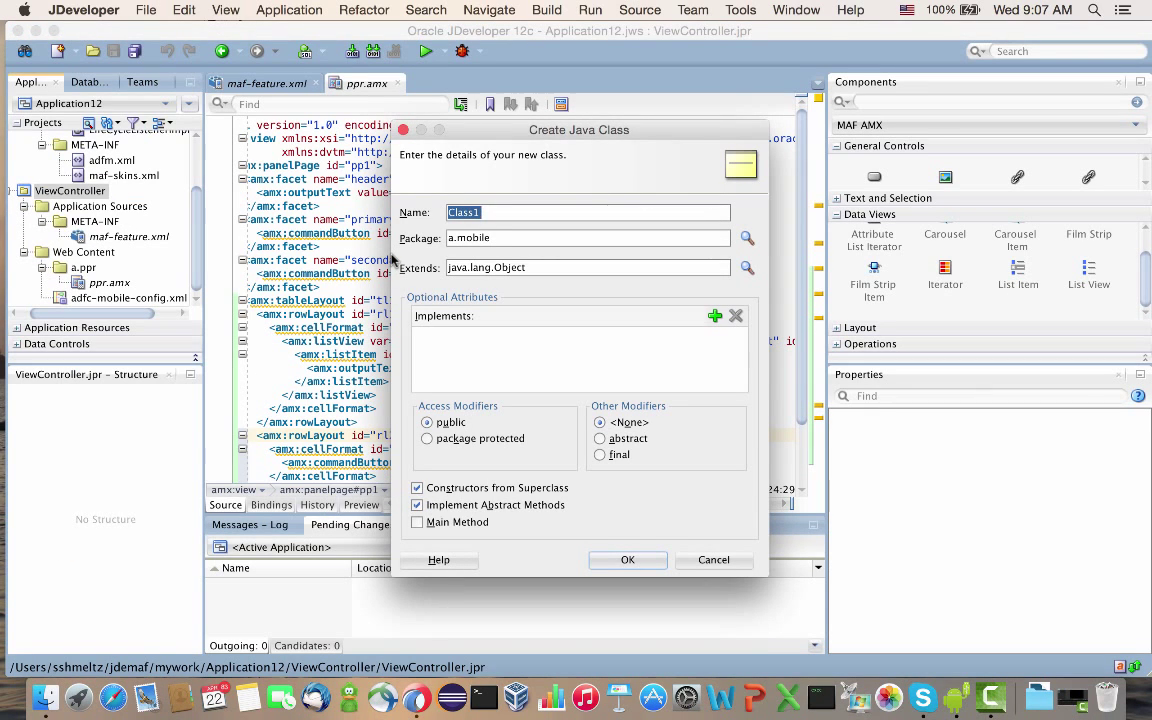
text(backinPPR)
click(622, 560)
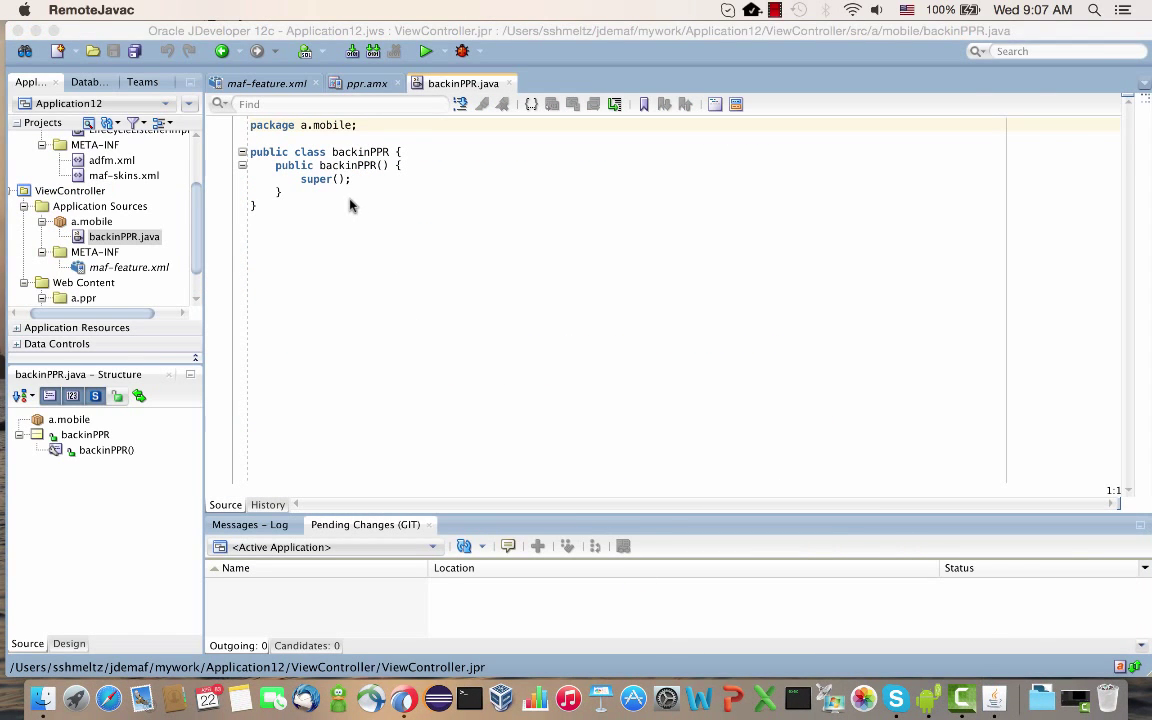
- Declare 'boolean showIt = false;' after the constructor, fixing the 'boolena' typo
click(347, 198)
key(Return)
key(Return)
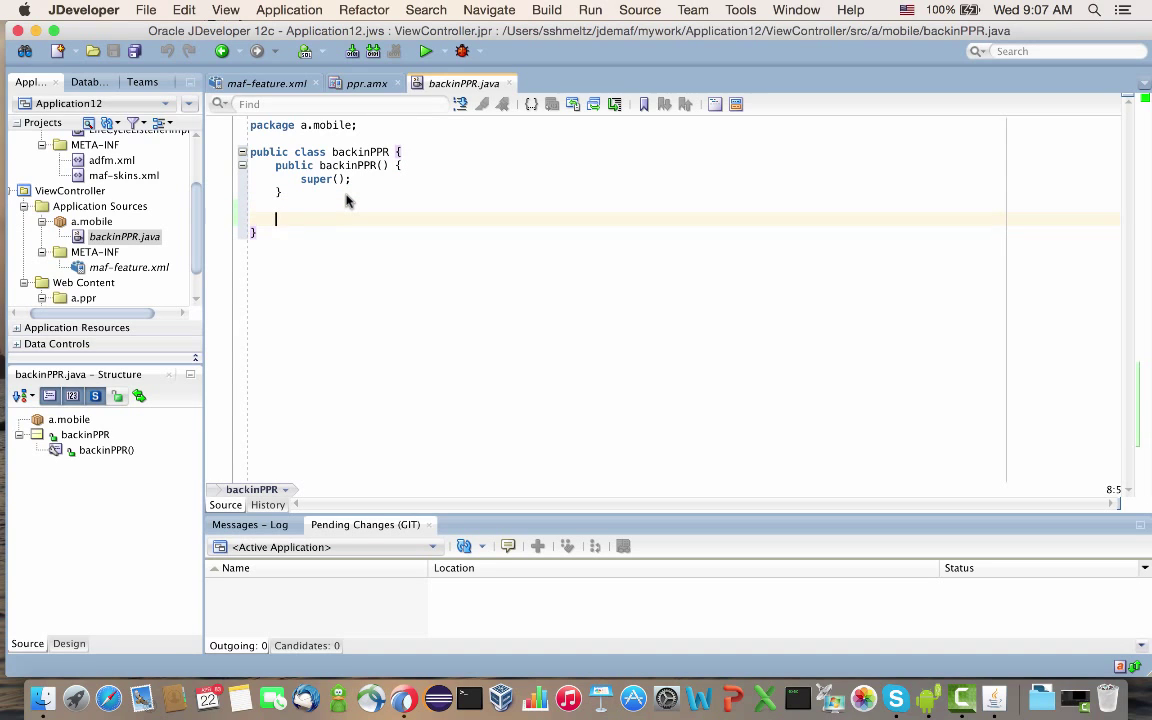
text(boolena)
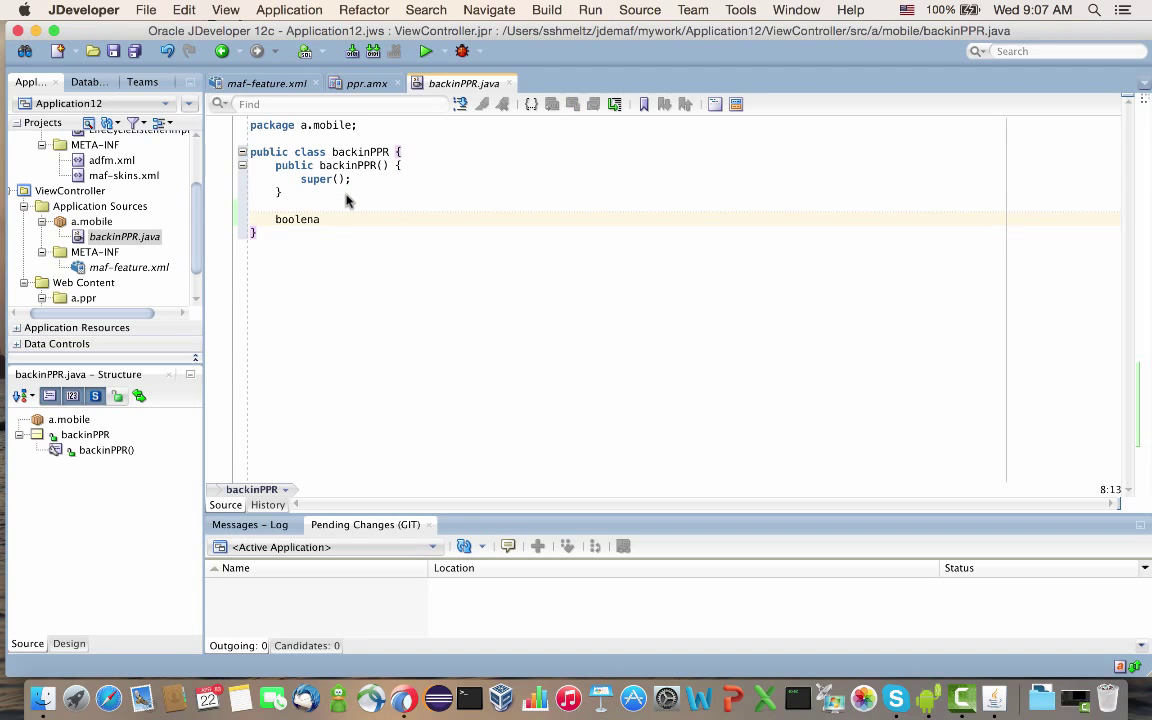
text( showIt)
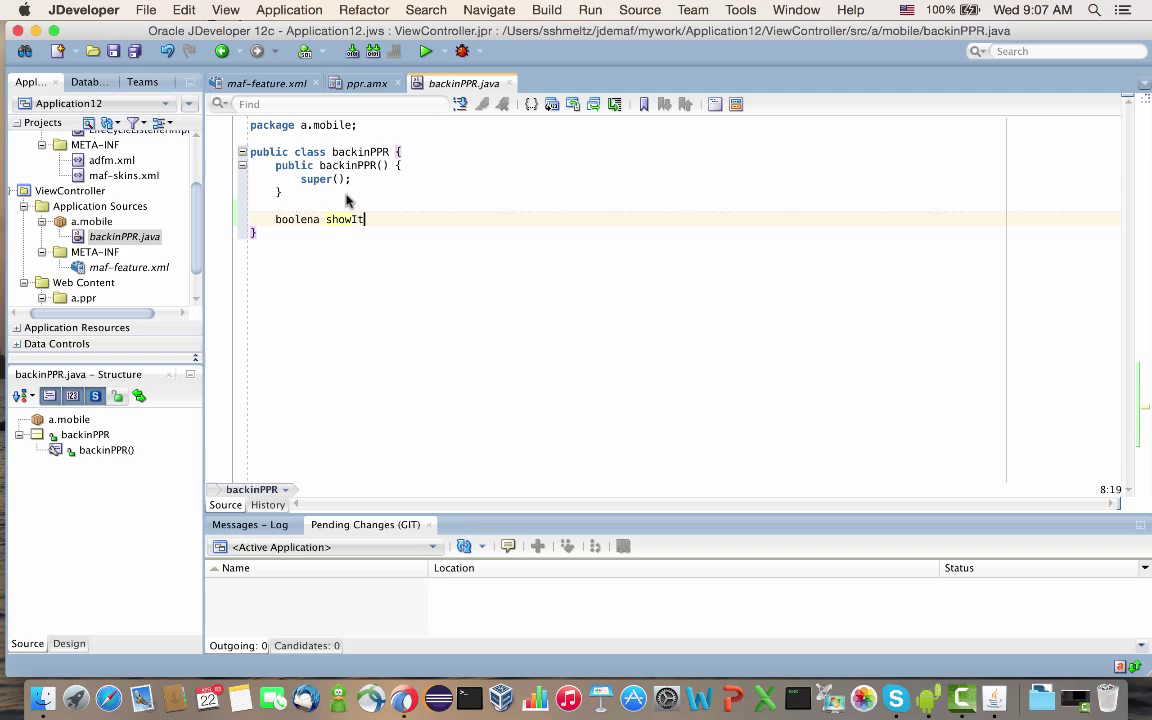
text( = )
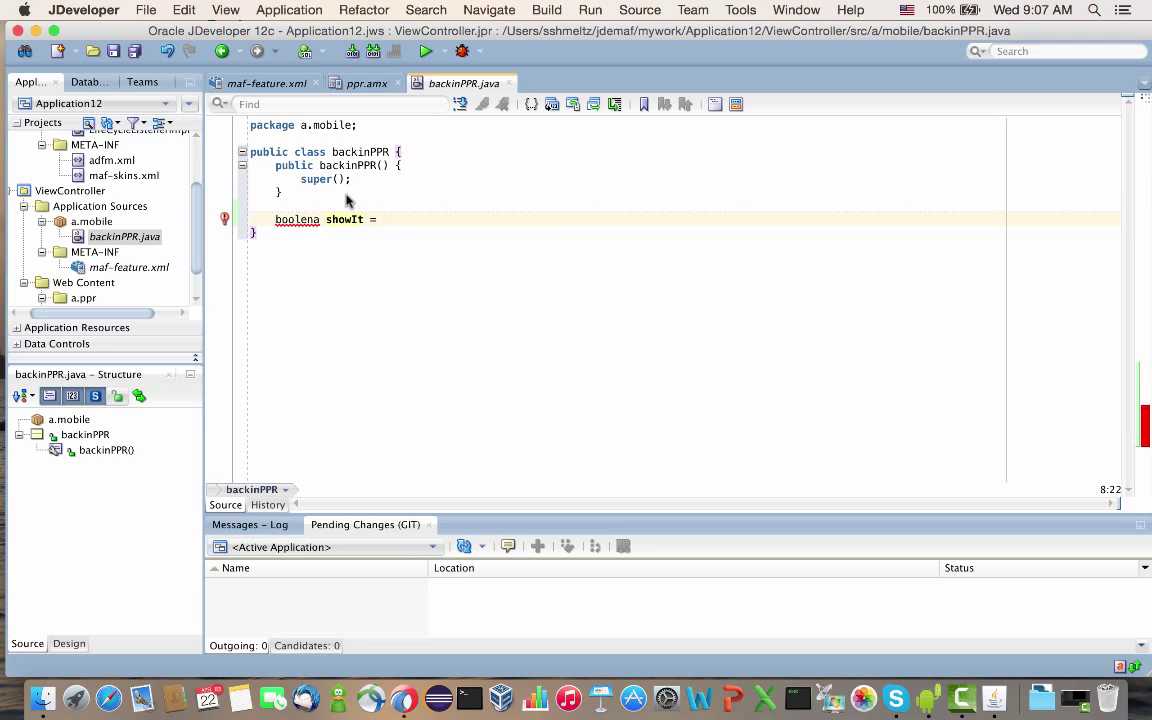
text(false;)
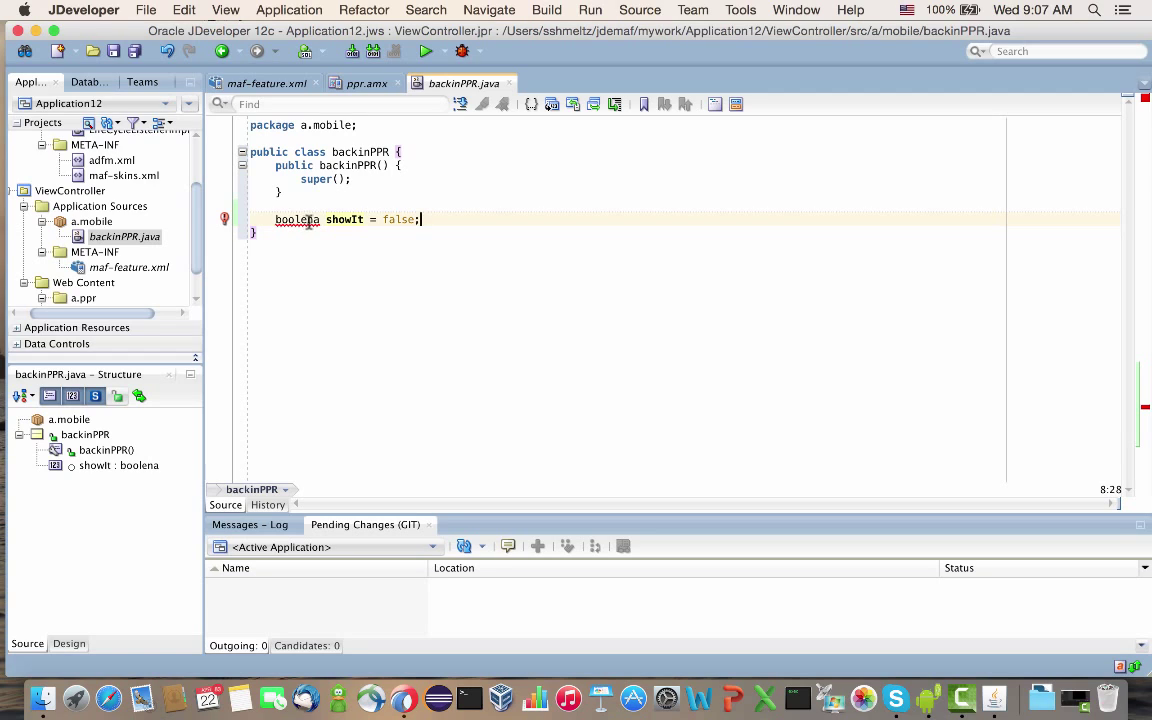
click(311, 220)
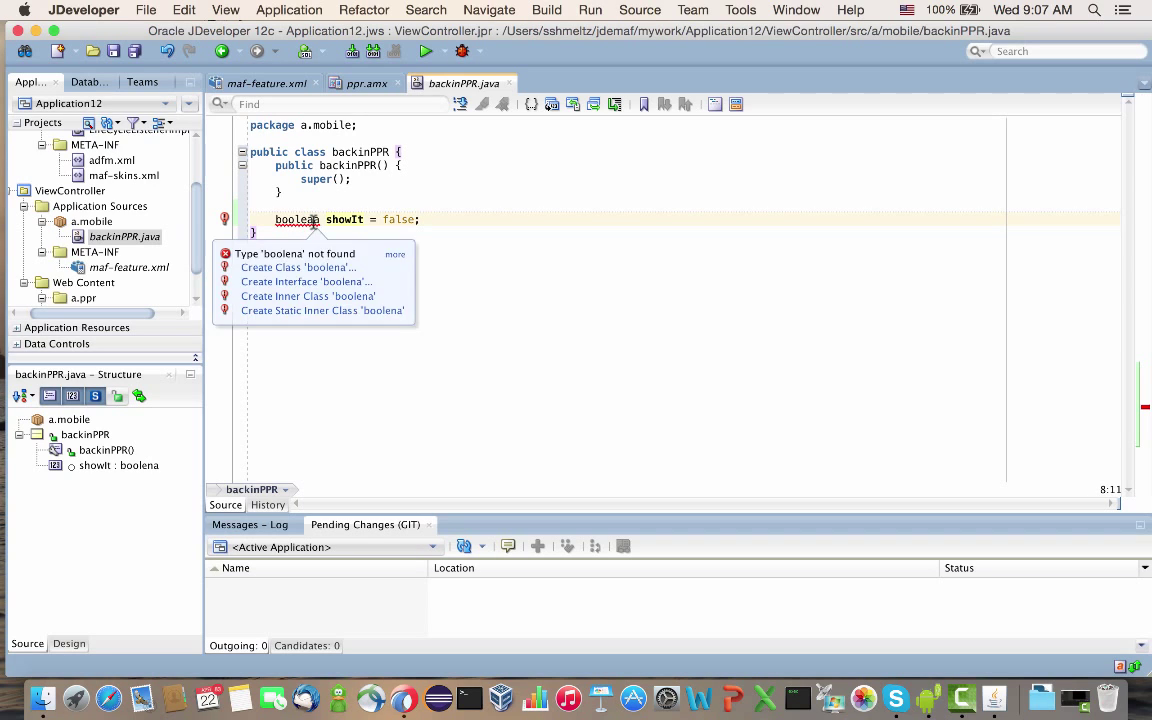
key(BackSpace)
text(n)
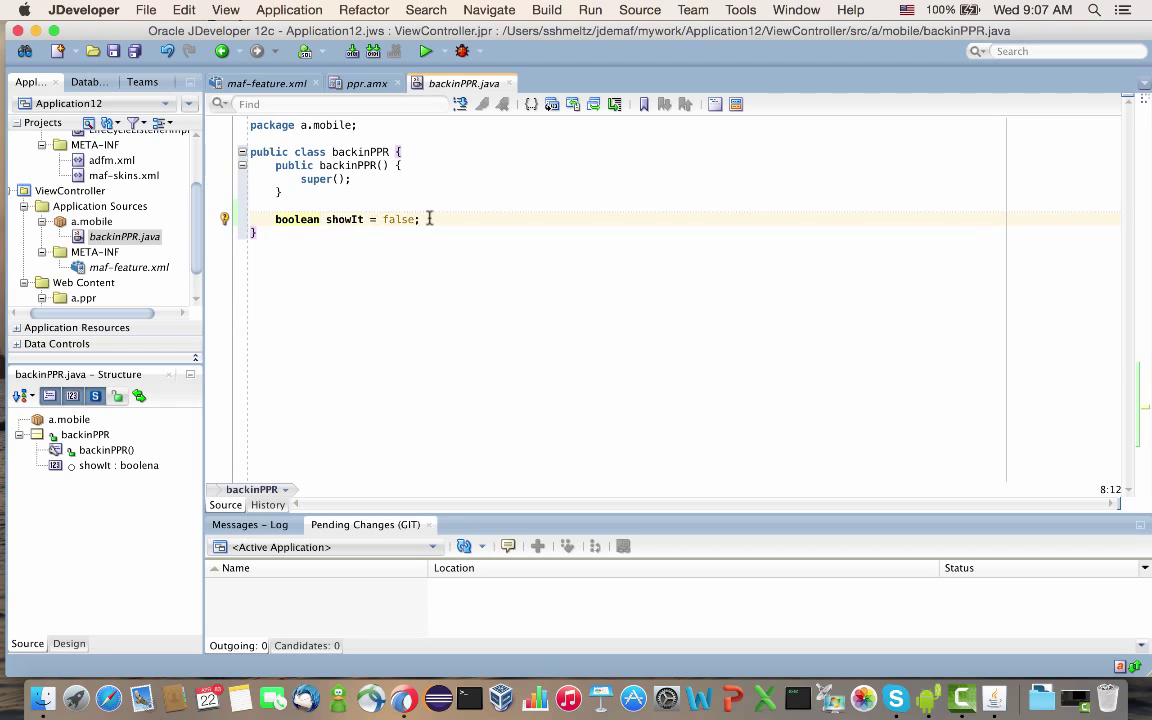
click(438, 218)
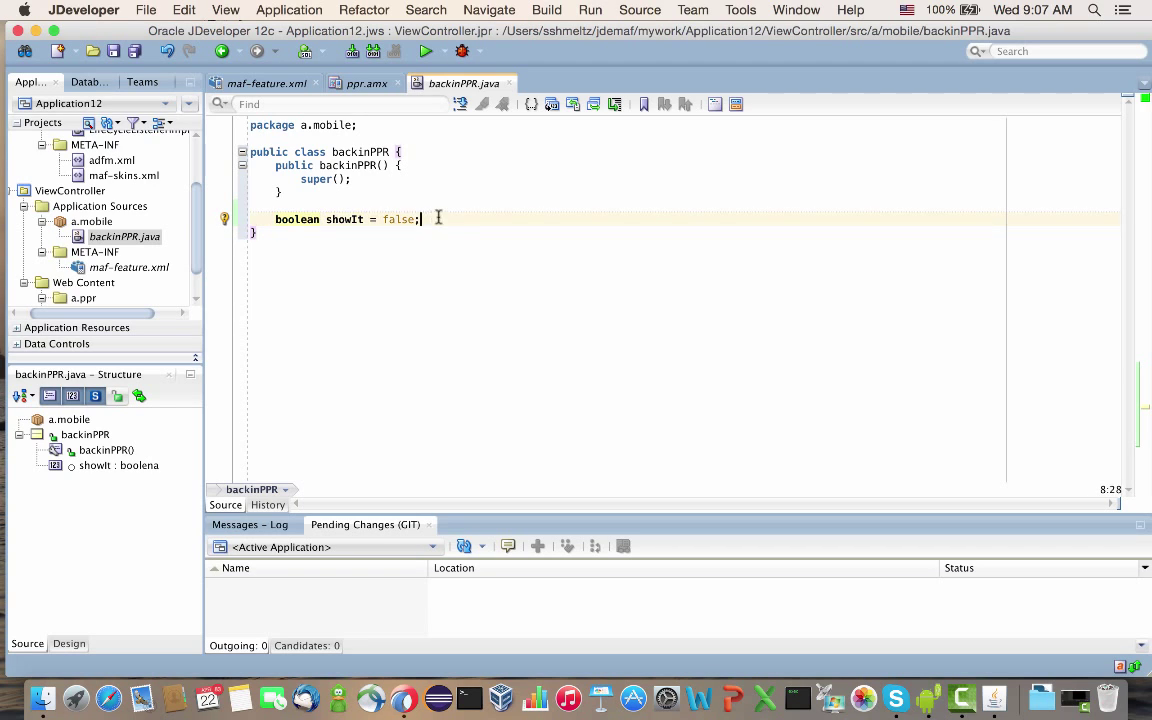
- Generate showIt's getter and listener-notifying setter, then save all
click(550, 105)
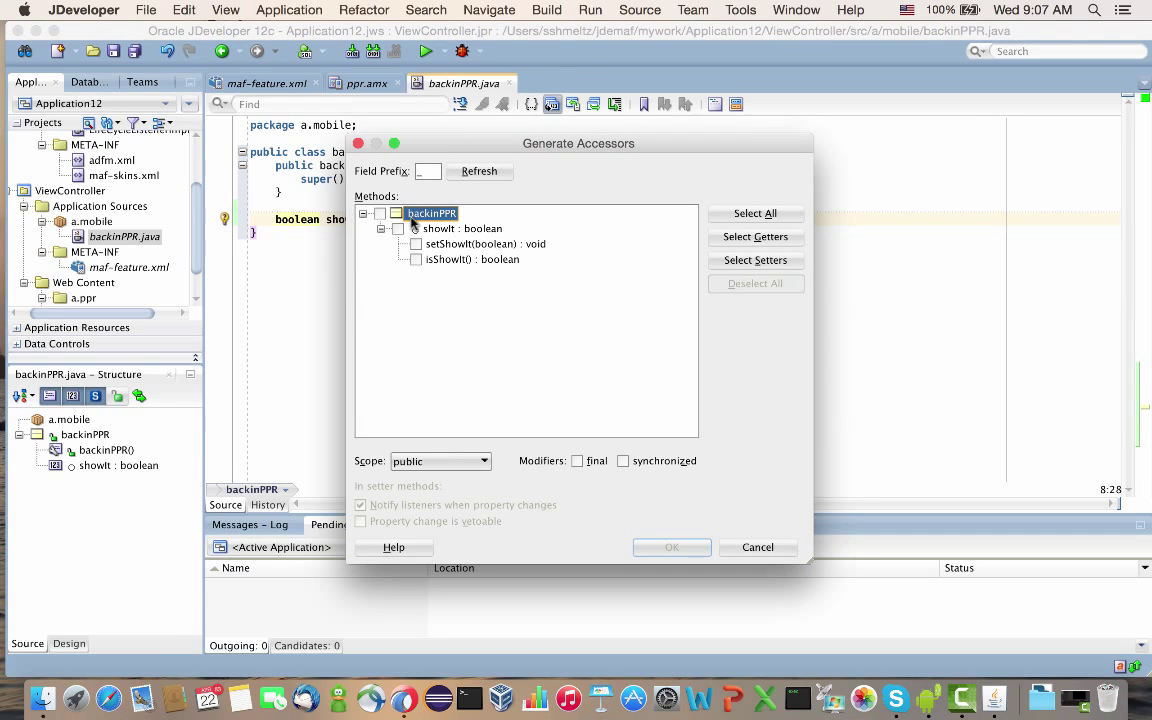
click(399, 229)
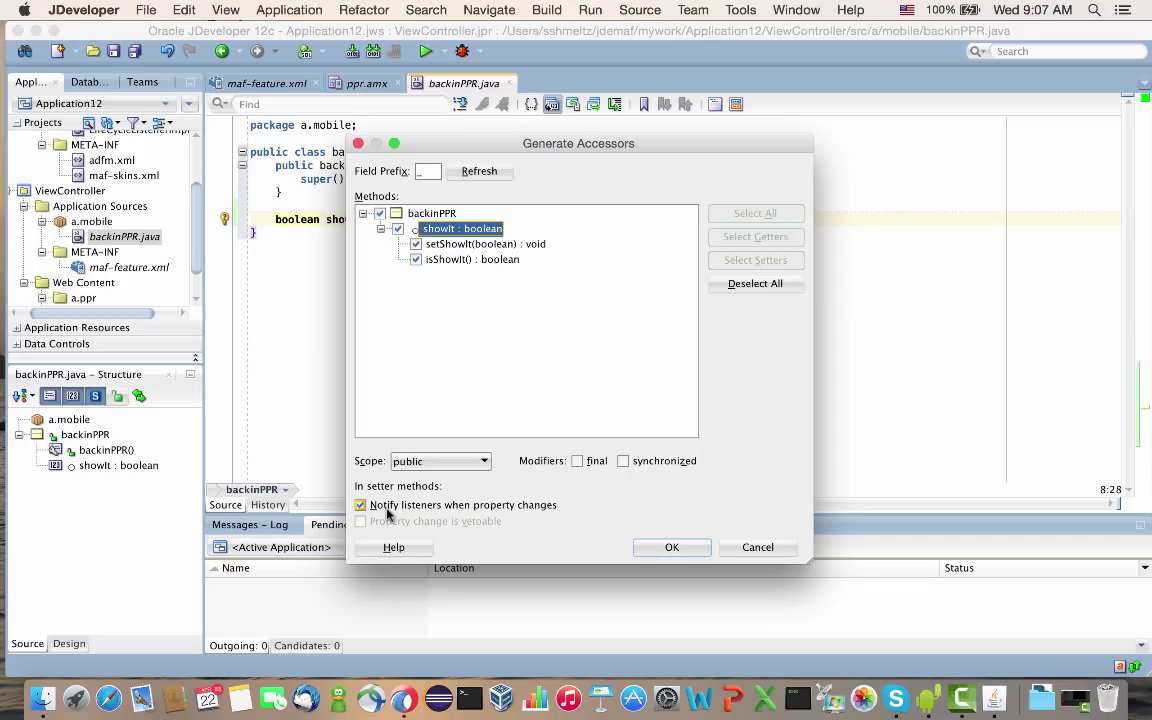
click(684, 550)
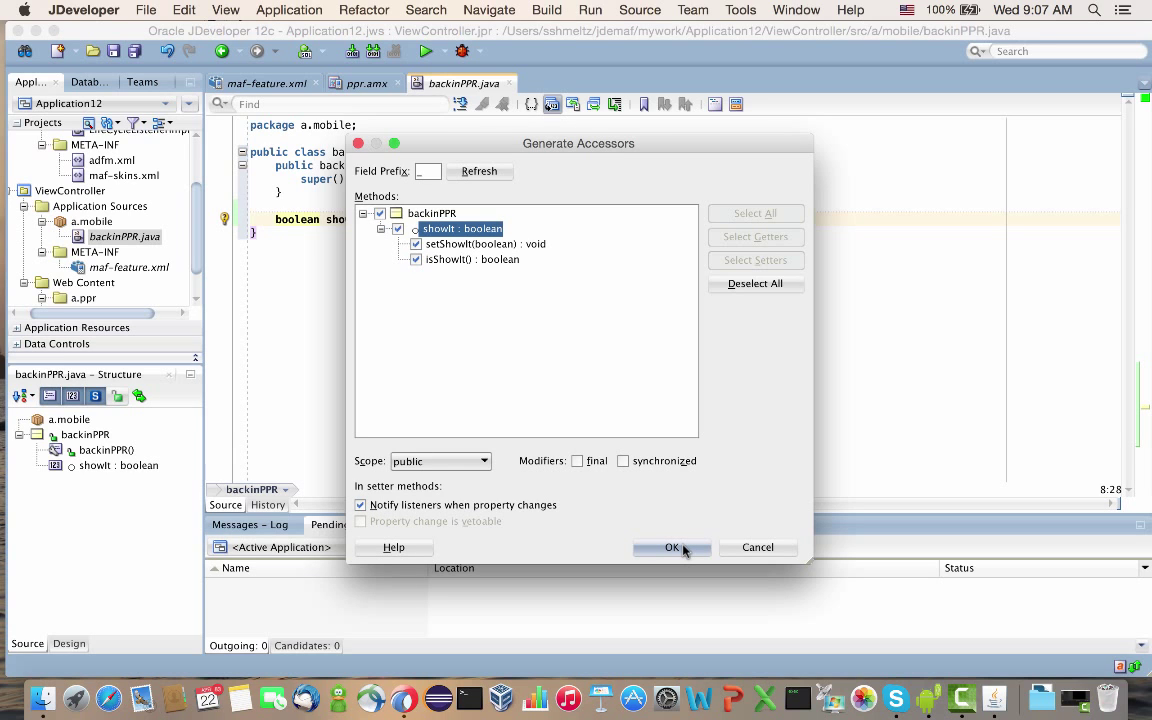
click(684, 549)
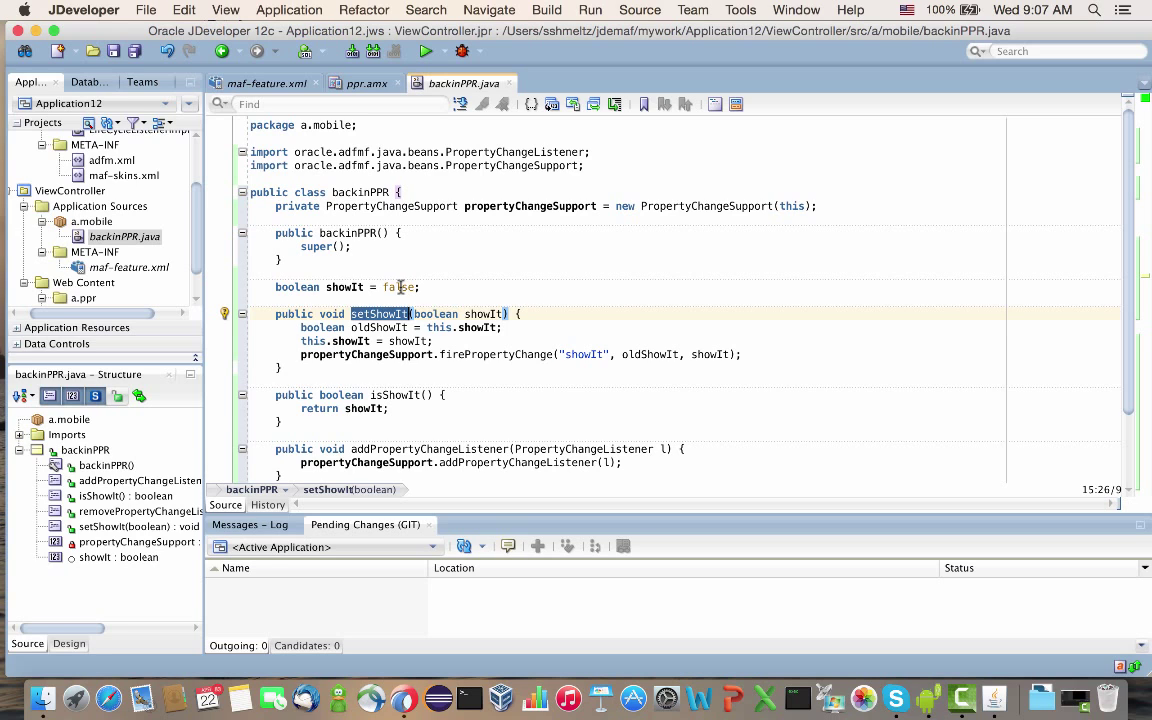
click(135, 52)
scroll(110, 240, down, 2)
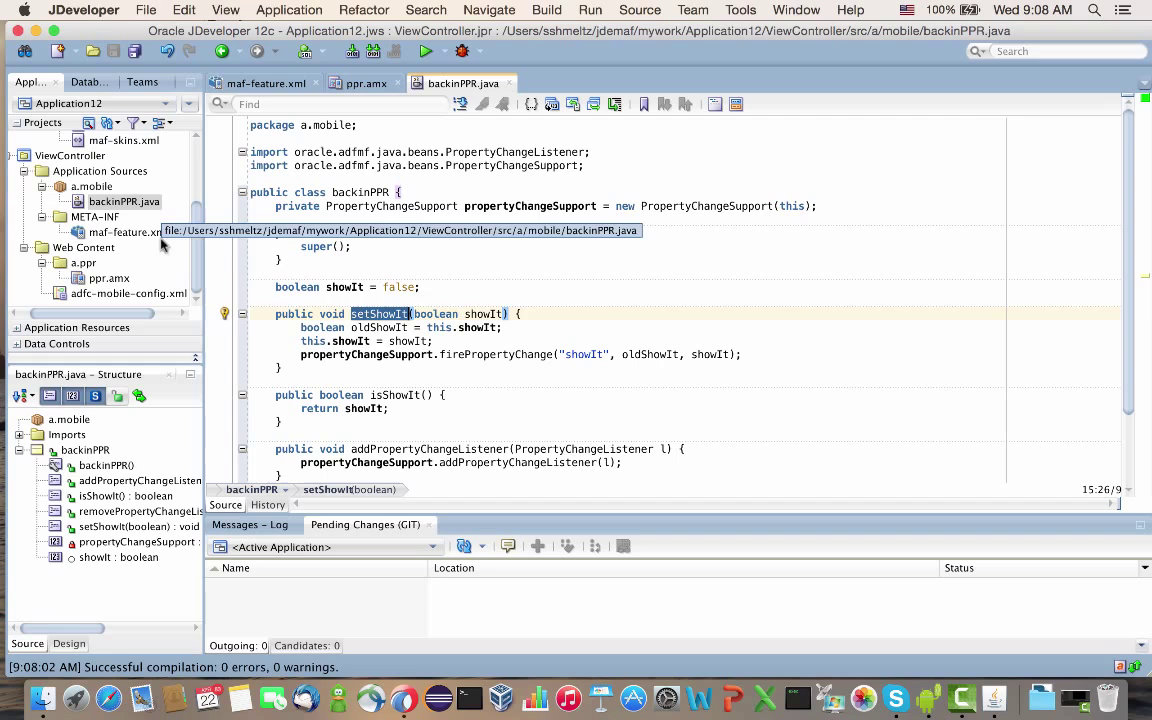
- In adfc-mobile-config.xml's Managed Beans, add a bean named backingPPR
click(127, 293)
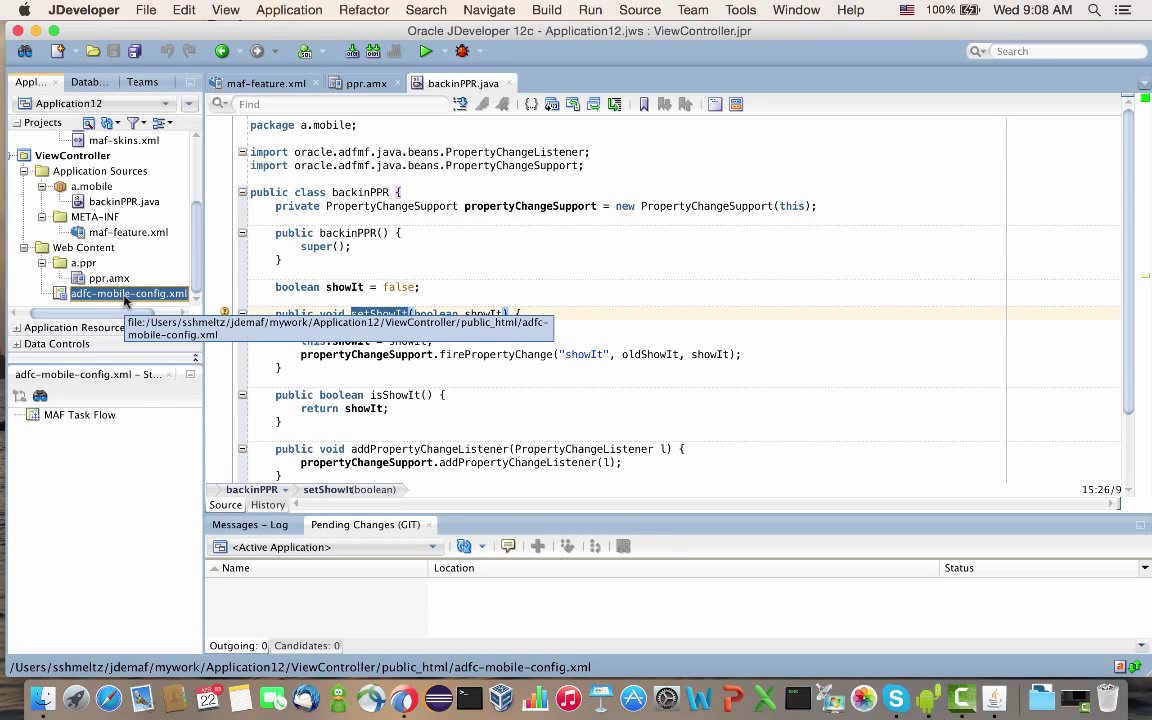
double_click(127, 294)
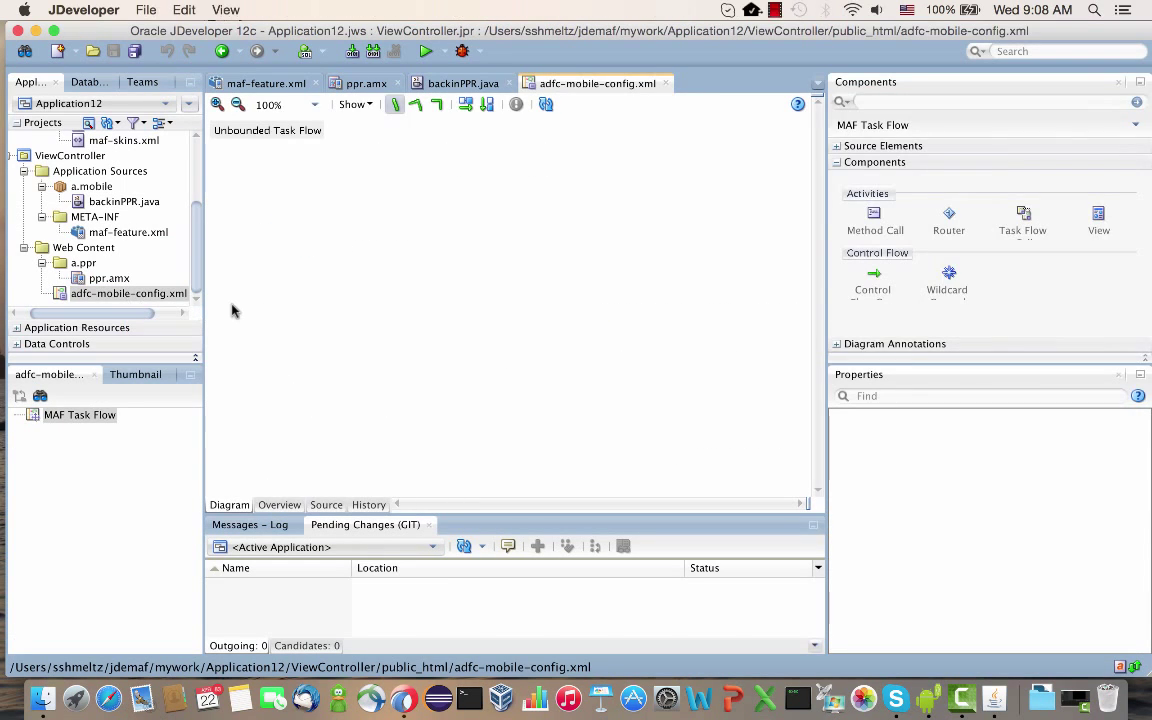
click(279, 504)
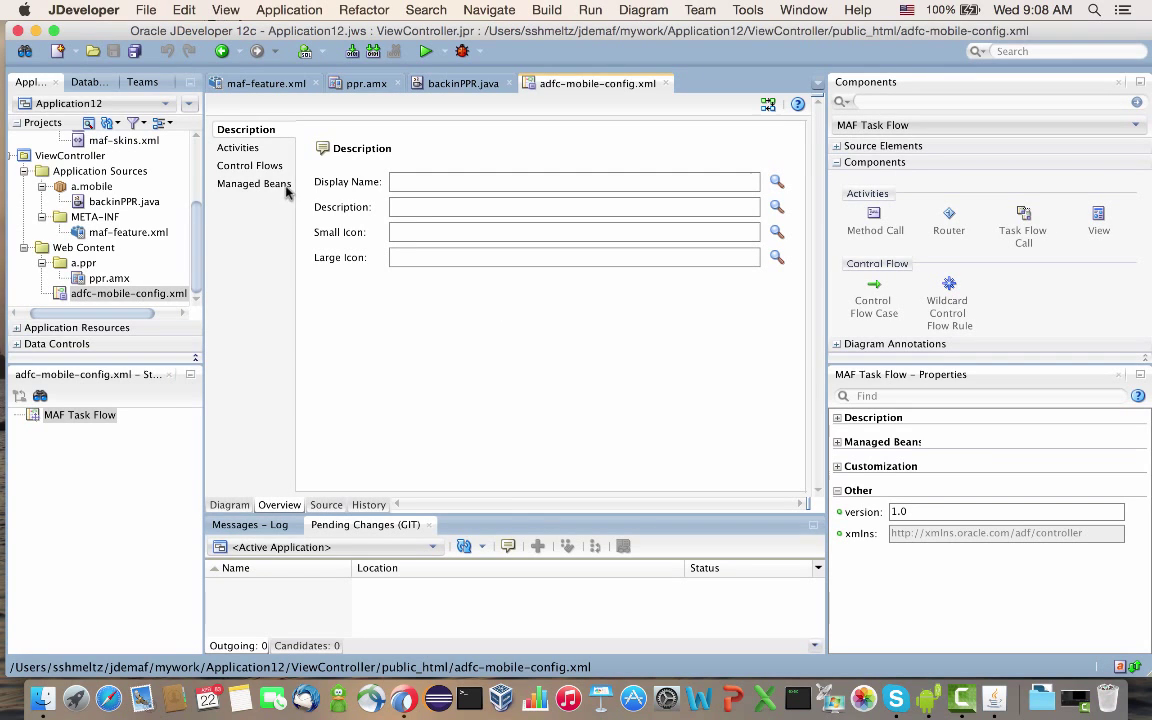
click(254, 184)
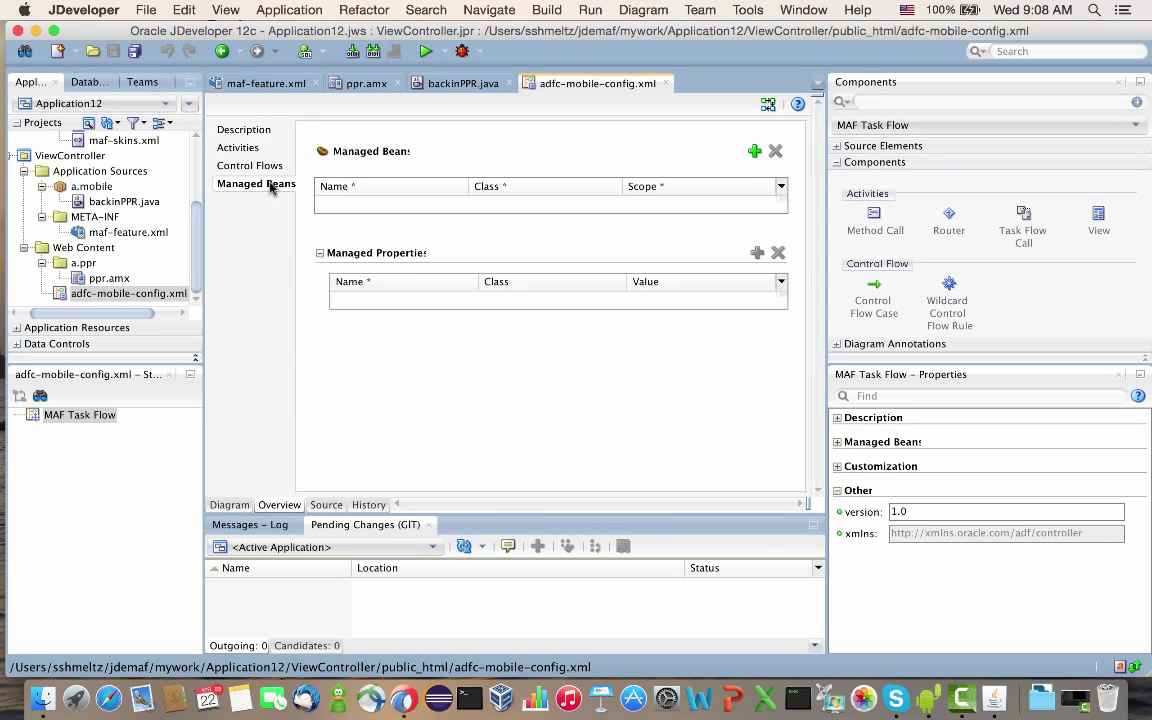
click(755, 151)
double_click(418, 204)
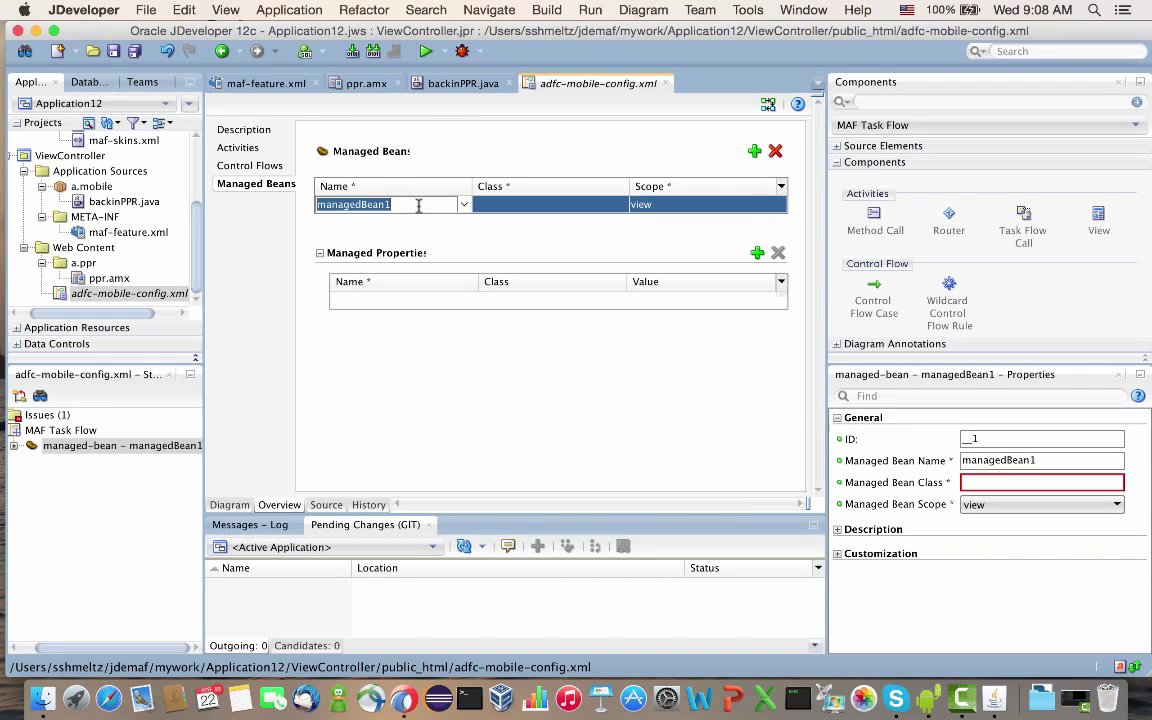
text(backingPPR)
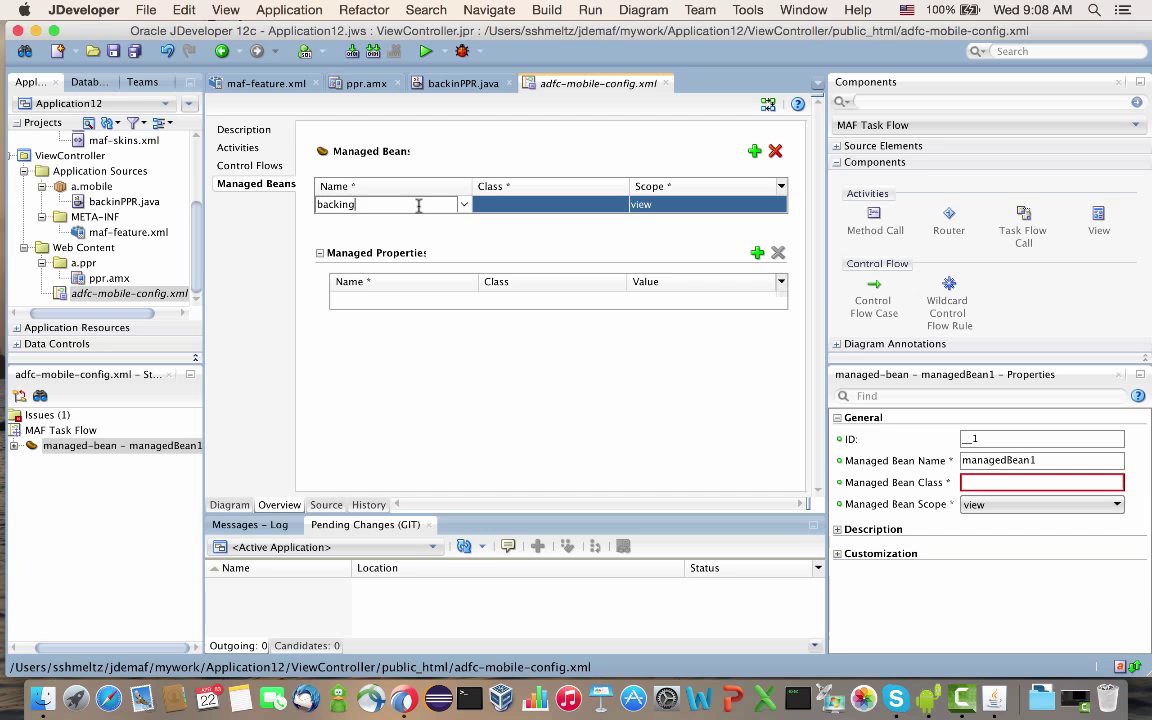
click(605, 206)
- Set the bean's class to a.mobile.backinPPR and save all
right_click(621, 205)
click(634, 220)
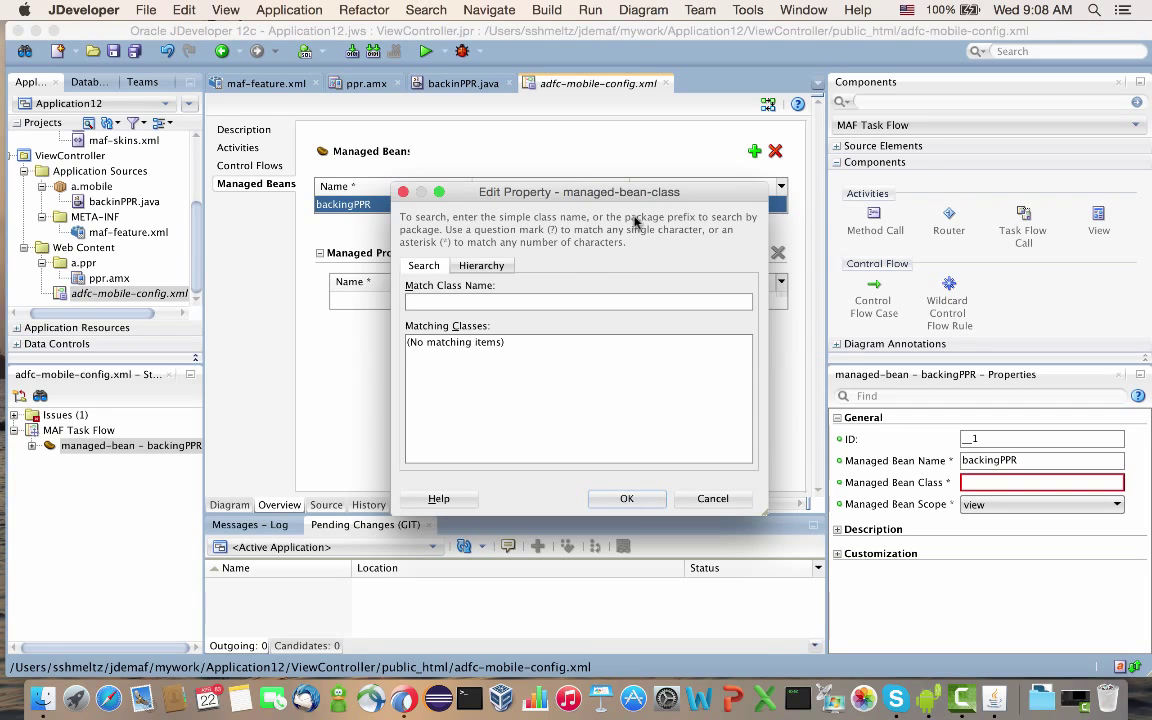
text(backin)
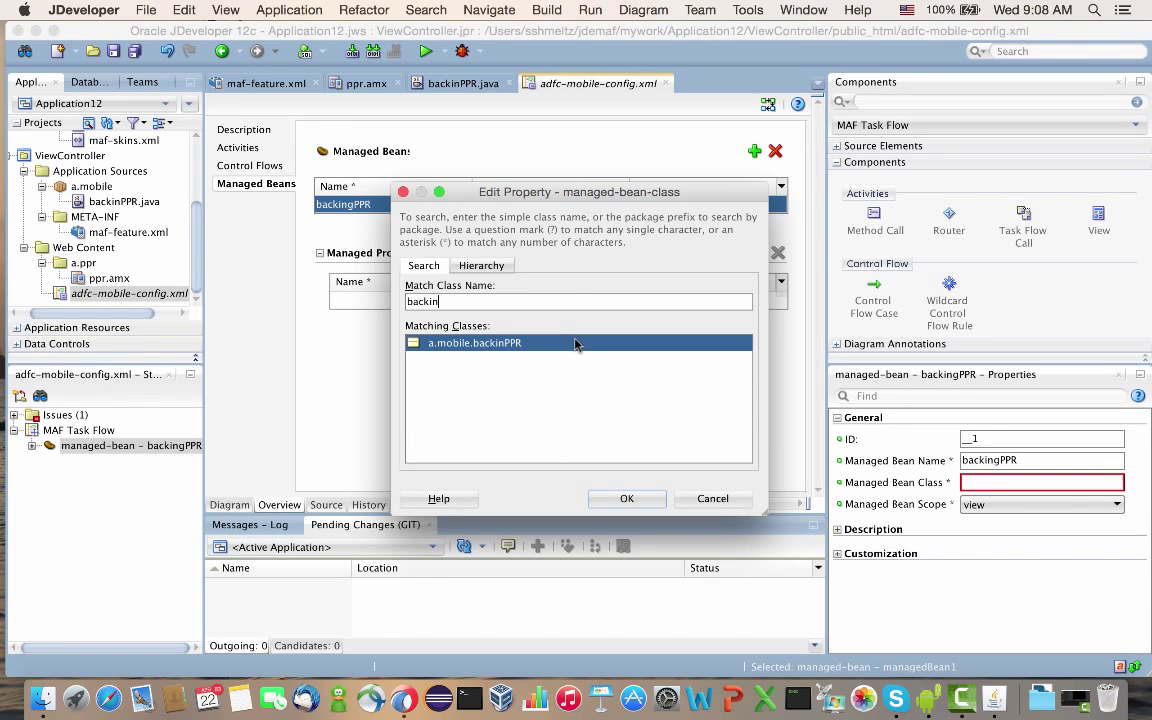
click(626, 498)
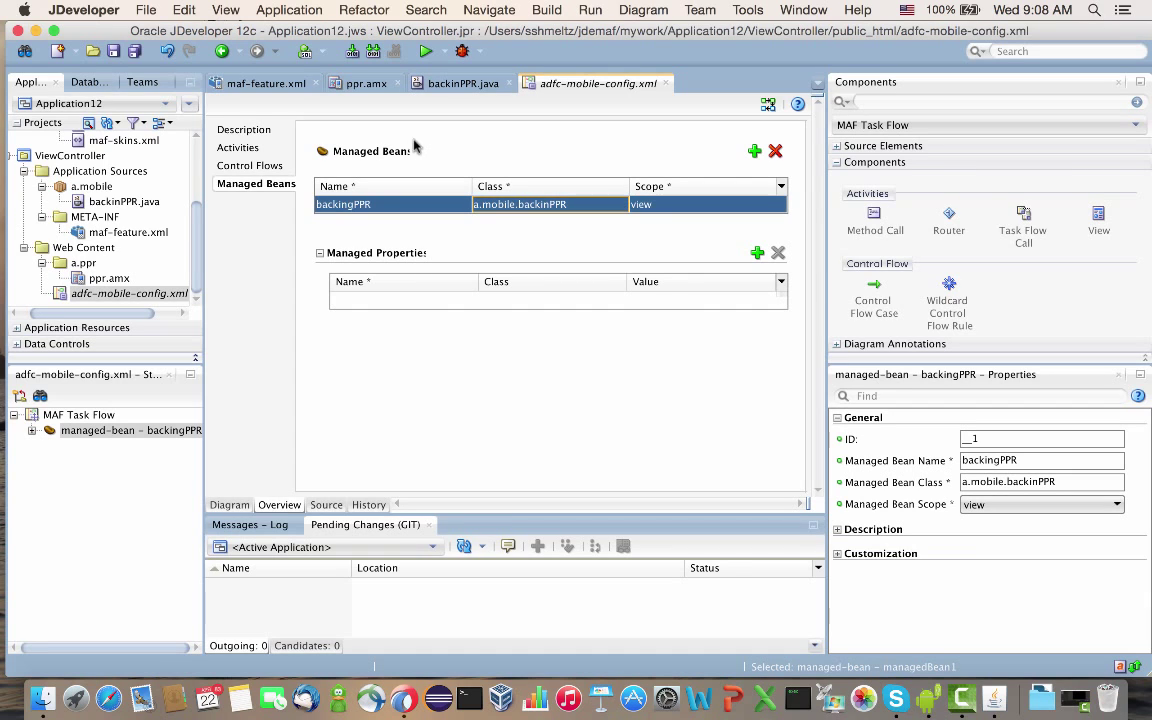
click(135, 52)
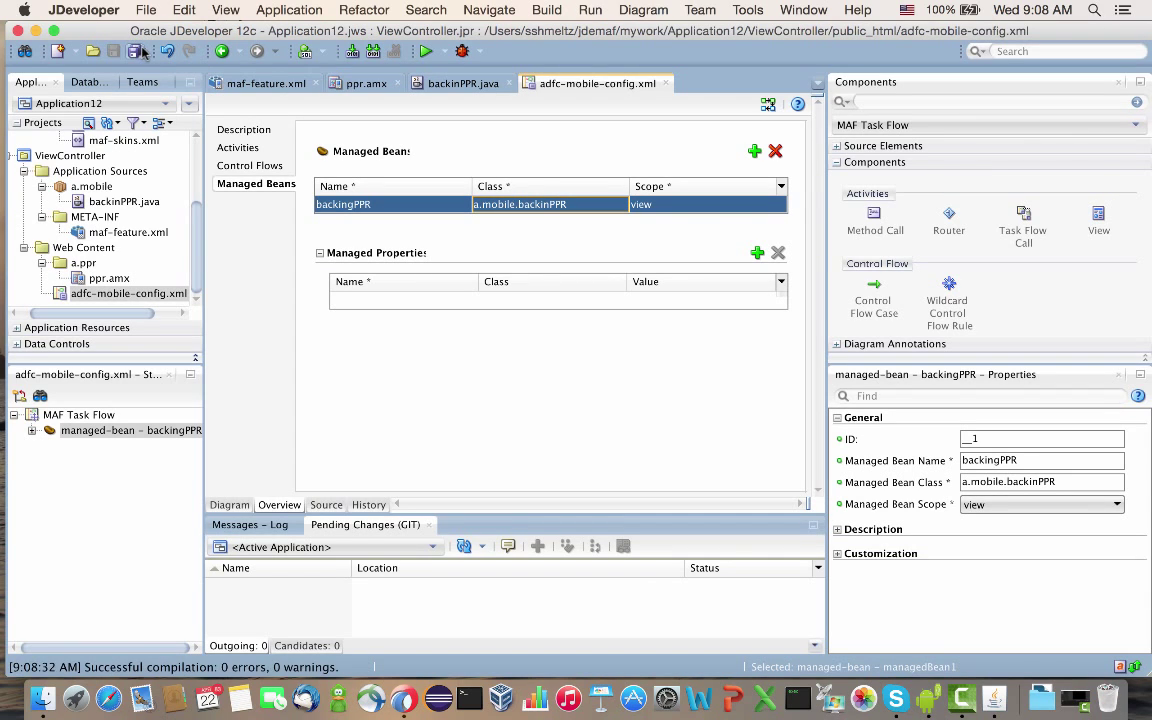
- Bind row layout rl2's Rendered to #{viewScope.backingPPR.showIt} via Expression Builder
click(363, 87)
click(397, 435)
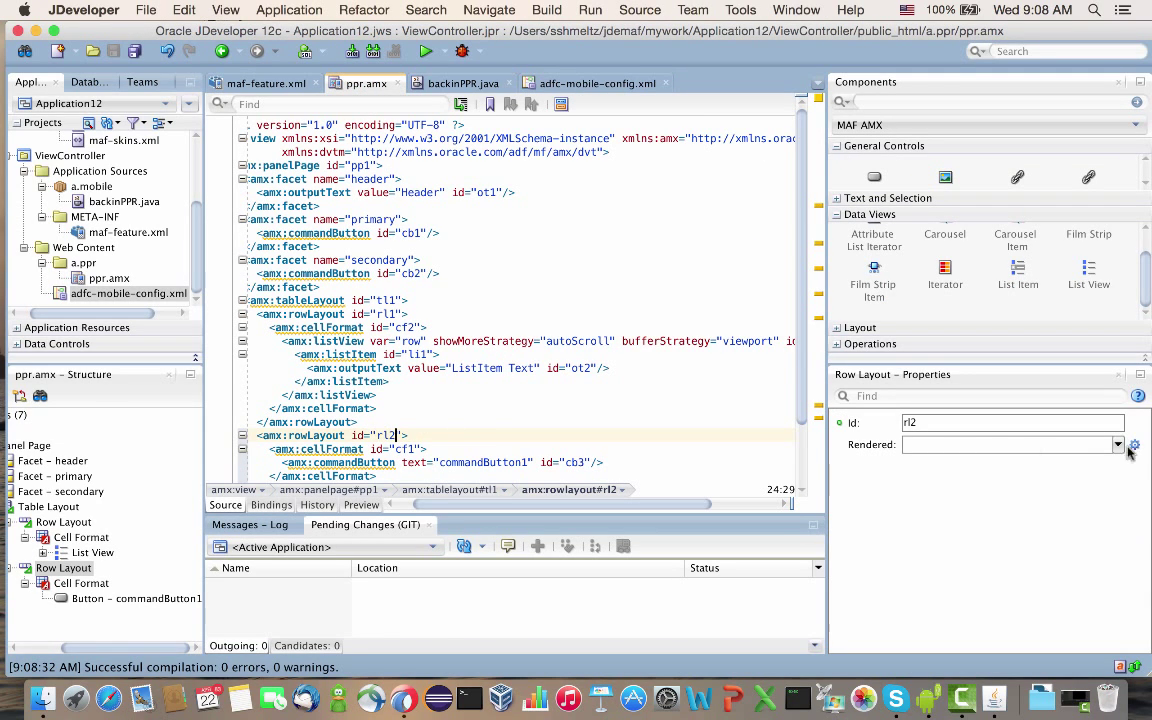
click(1135, 446)
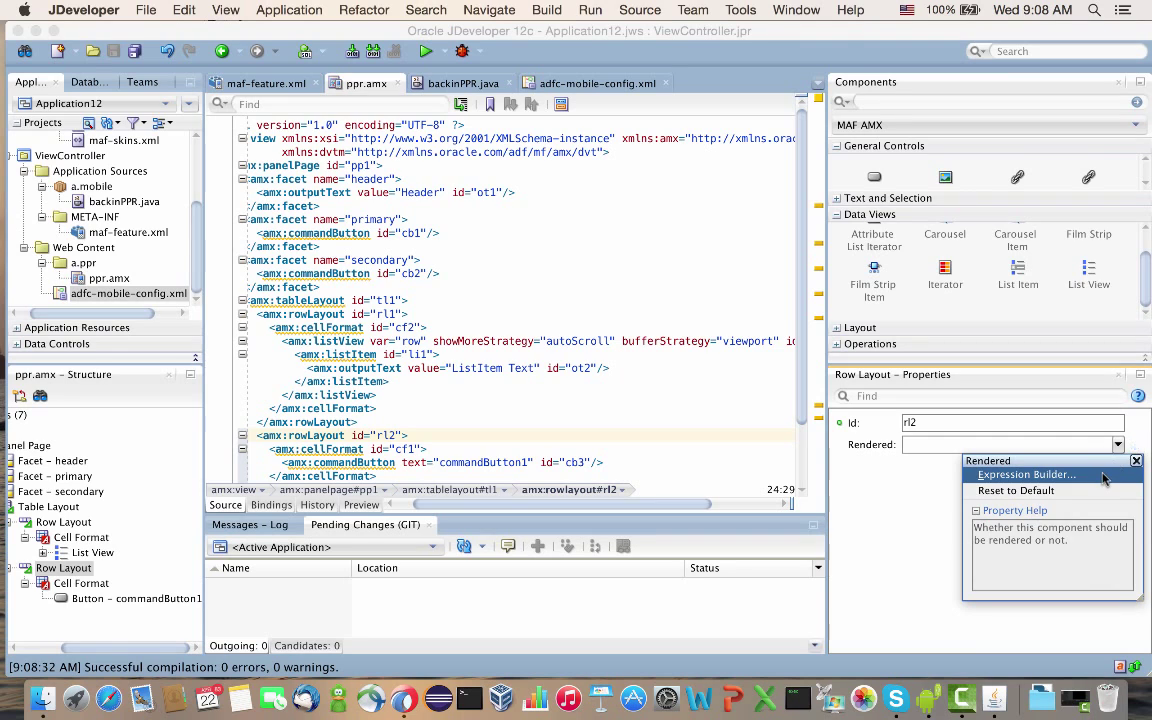
click(1104, 477)
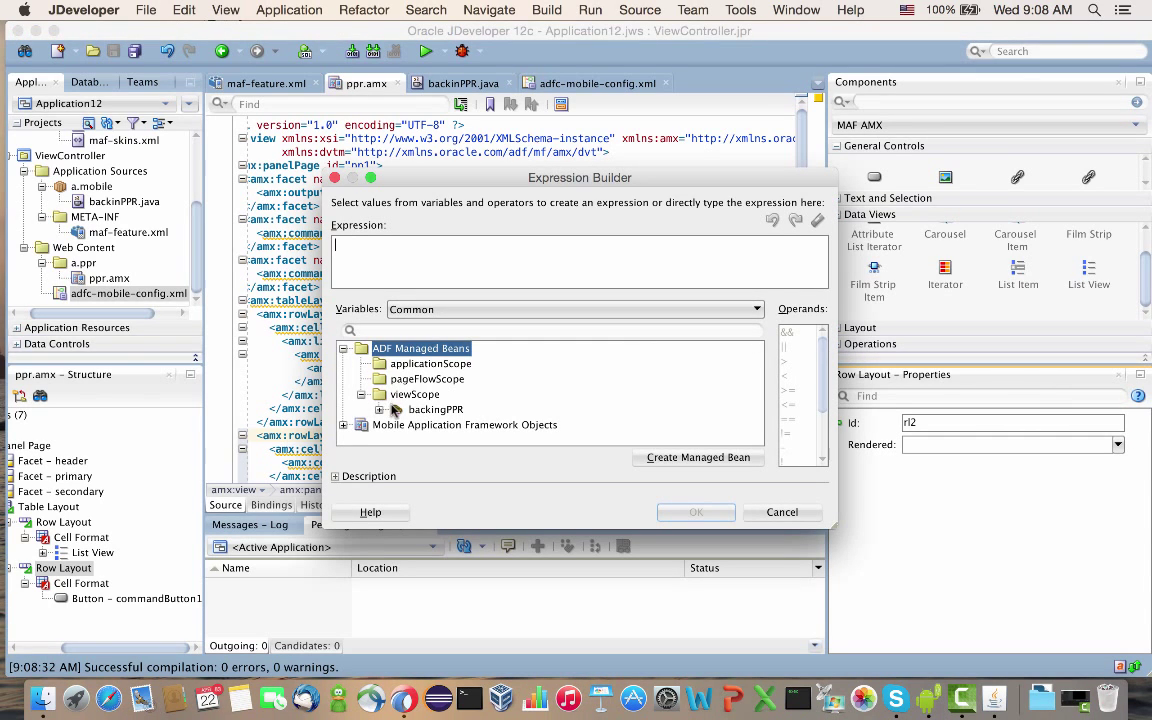
click(379, 410)
double_click(420, 426)
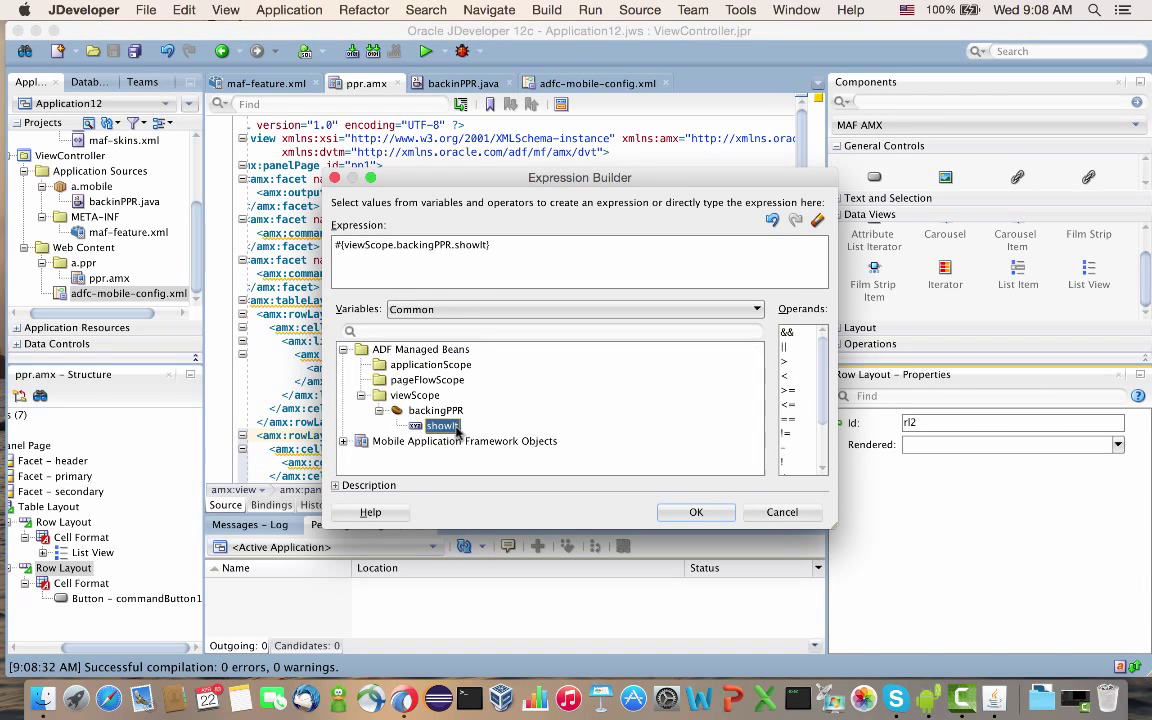
click(693, 512)
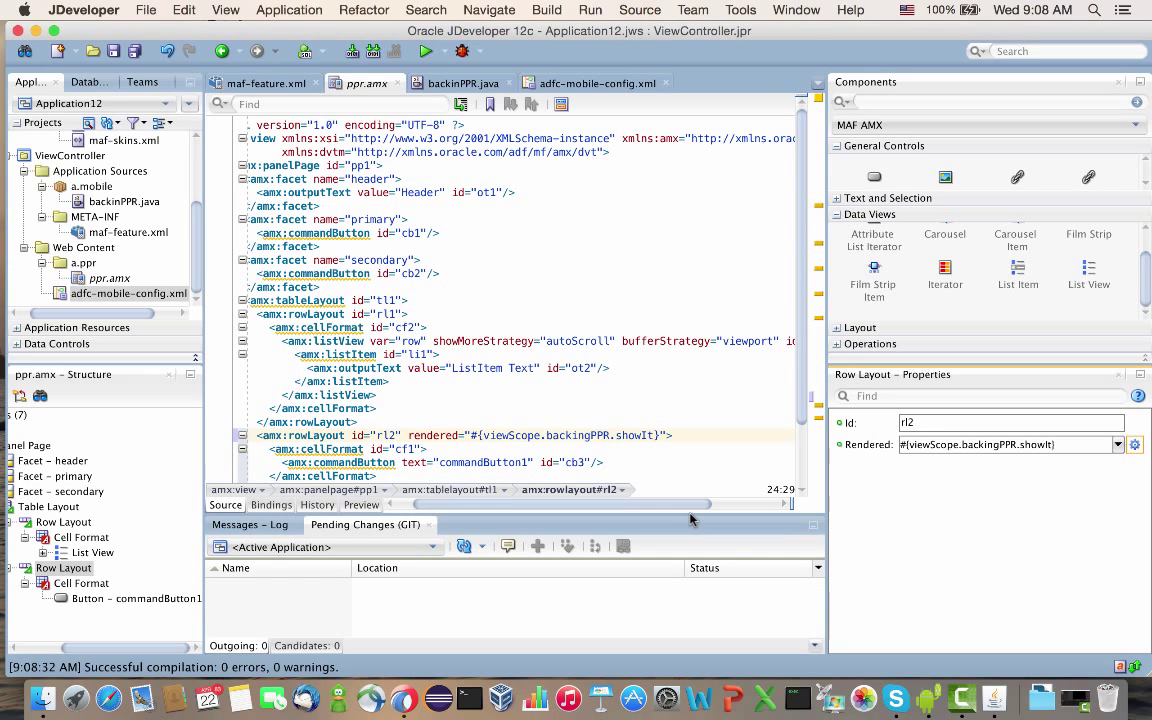
- Attach a Set Property Listener to the list item
click(456, 370)
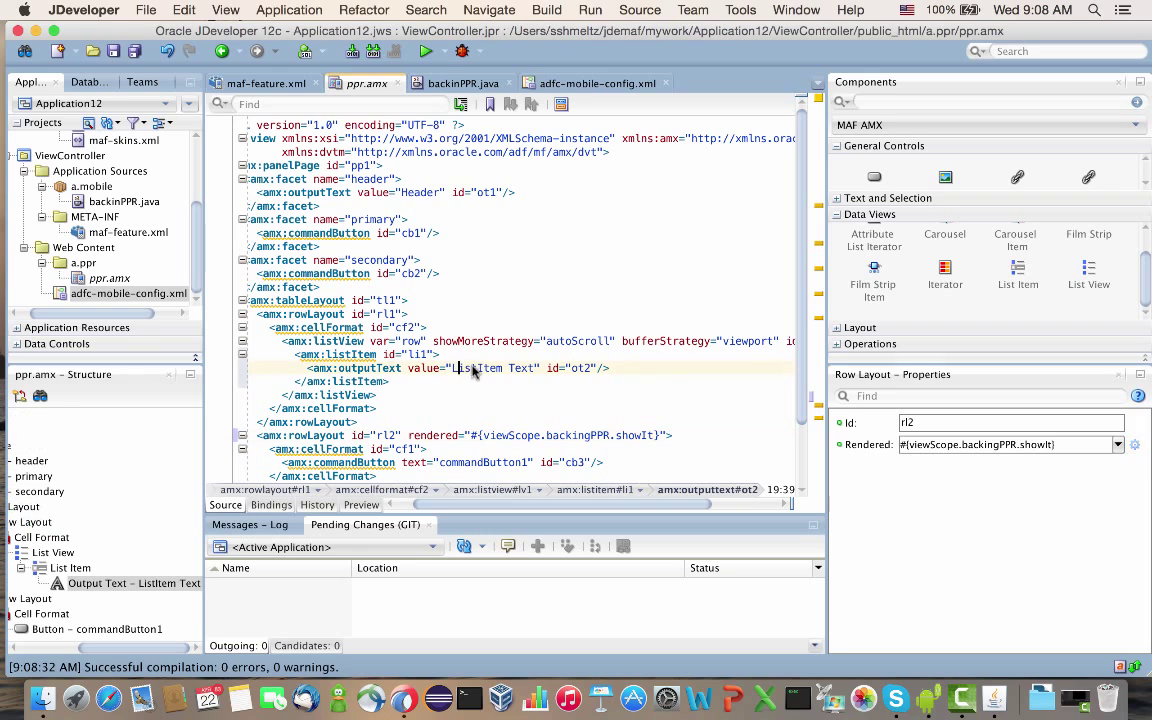
click(395, 354)
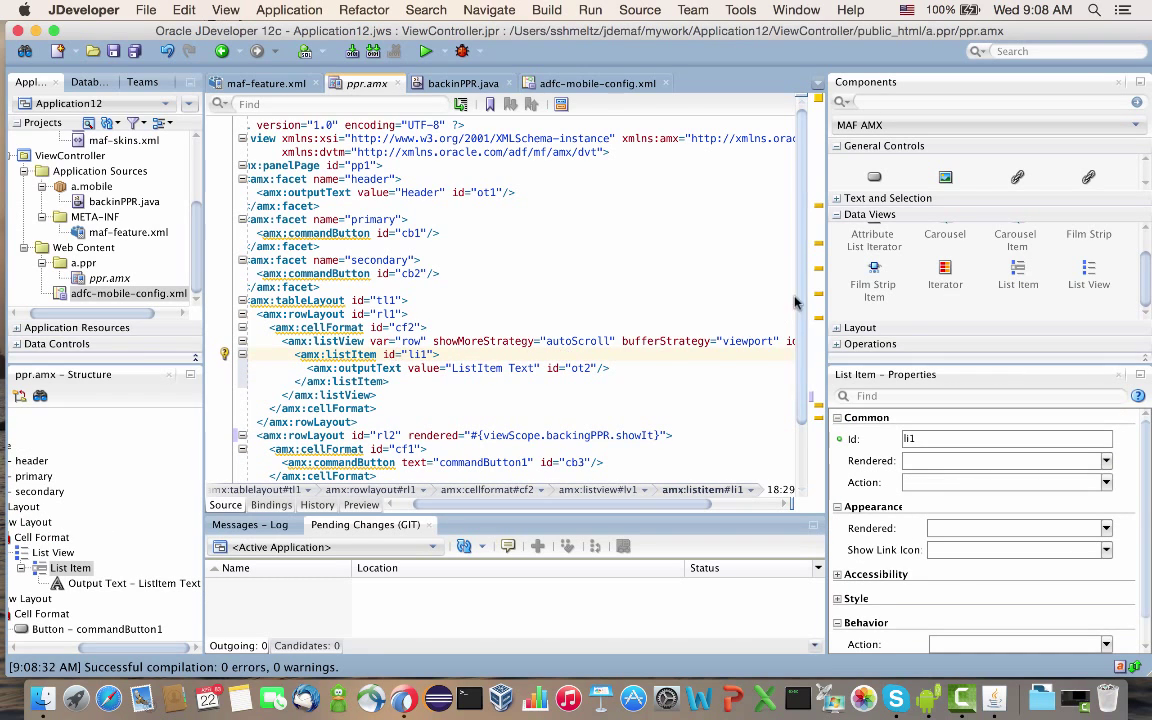
click(850, 343)
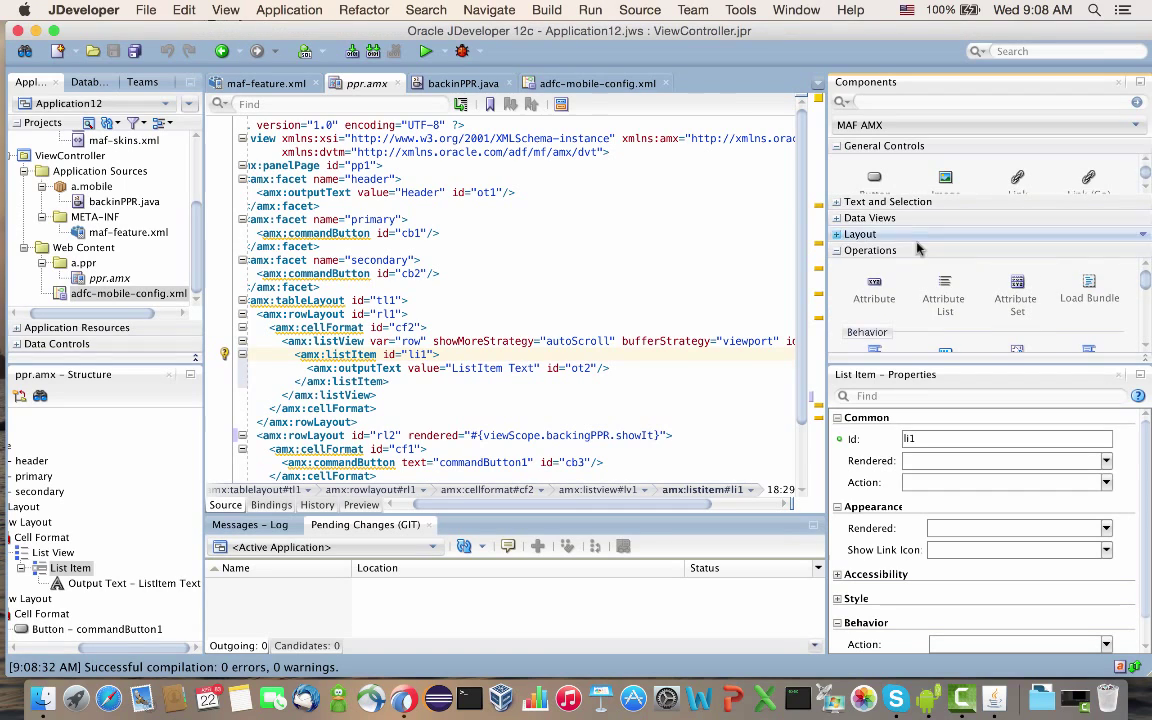
scroll(940, 290, down, 1)
scroll(940, 290, down, 1)
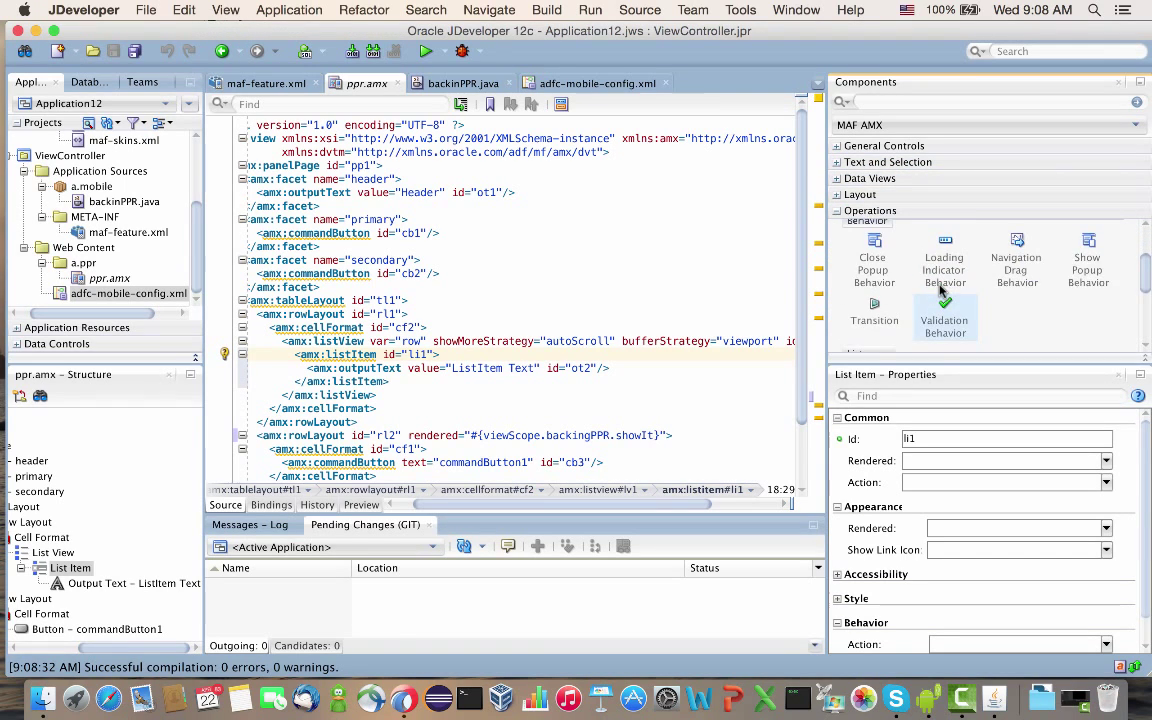
scroll(945, 290, down, 1)
scroll(945, 300, down, 1)
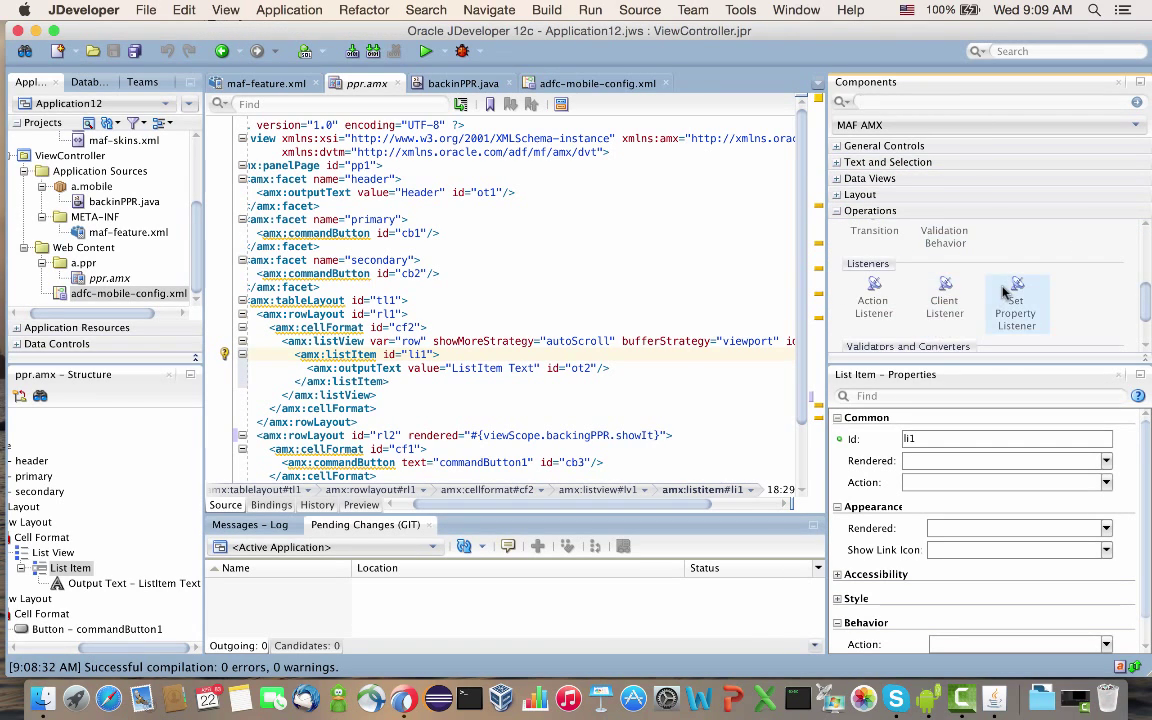
drag(1007, 290, 44, 577)
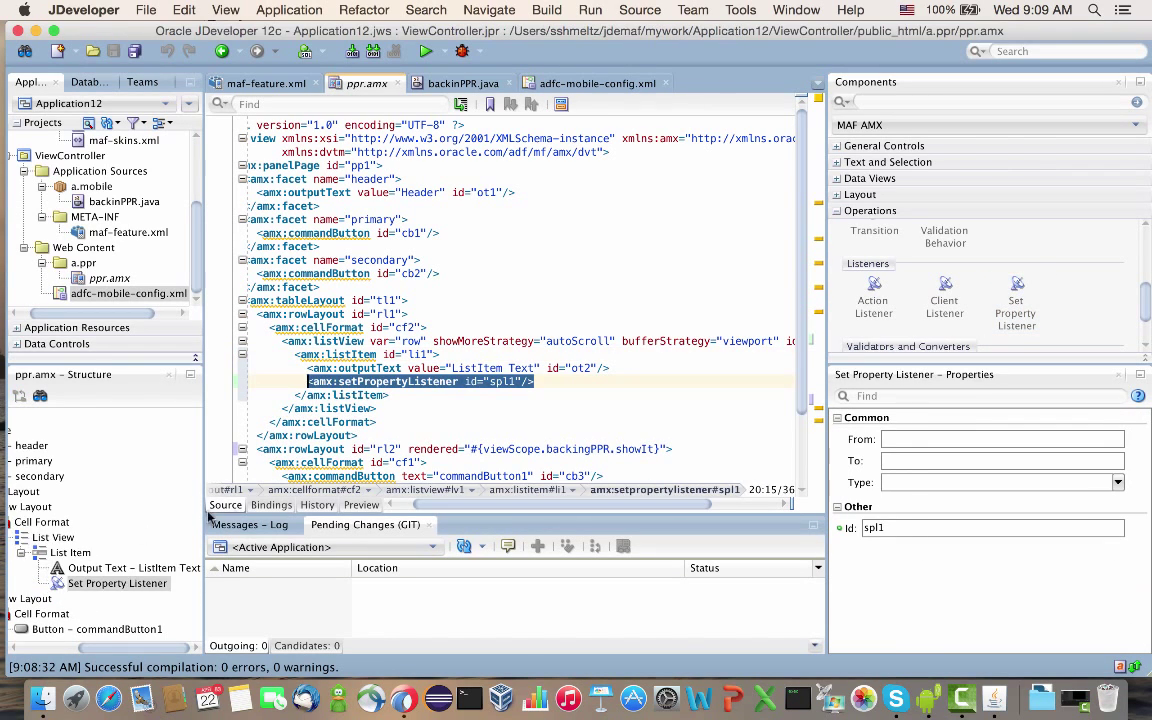
- Set the listener From #{'true'}, To #{viewScope.backingPPR.showIt}, Type swipeRight
click(895, 440)
text(#{'true'})
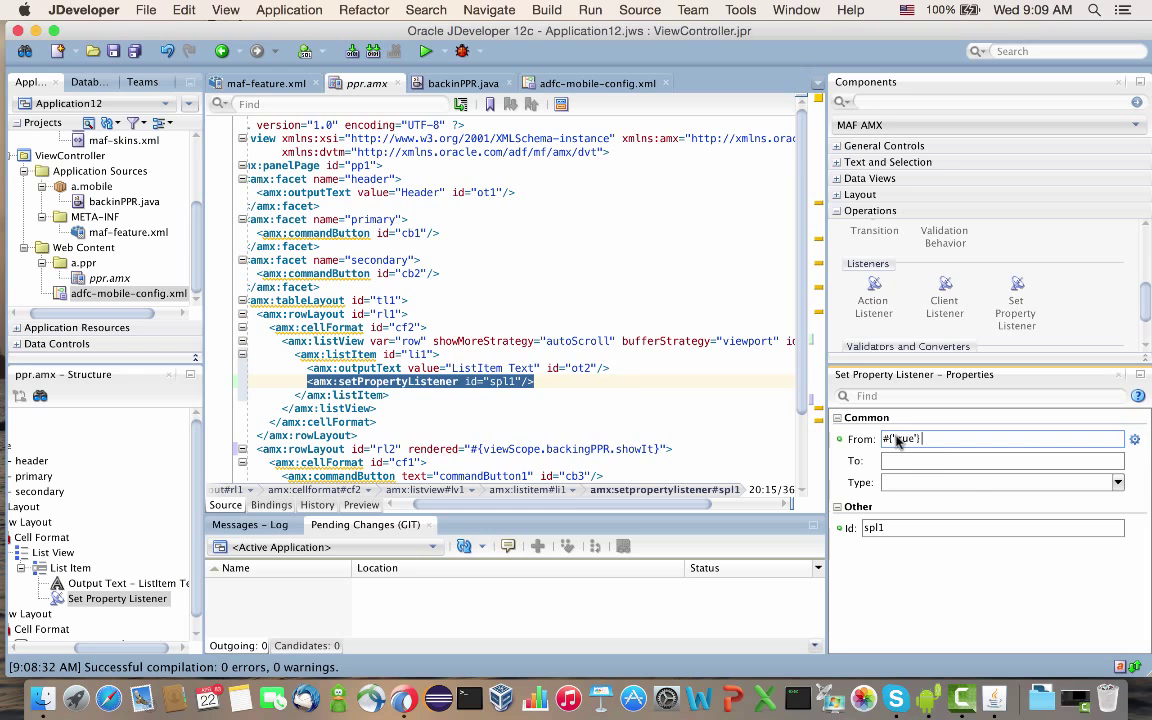
key(Return)
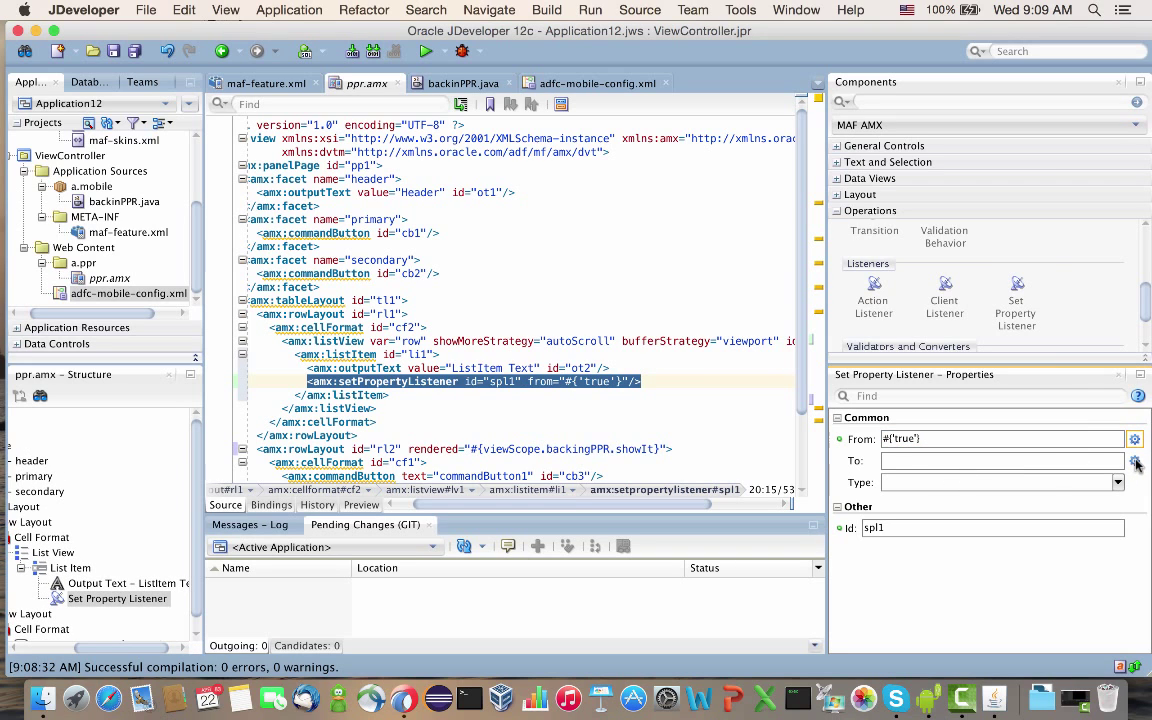
click(1135, 462)
click(1027, 490)
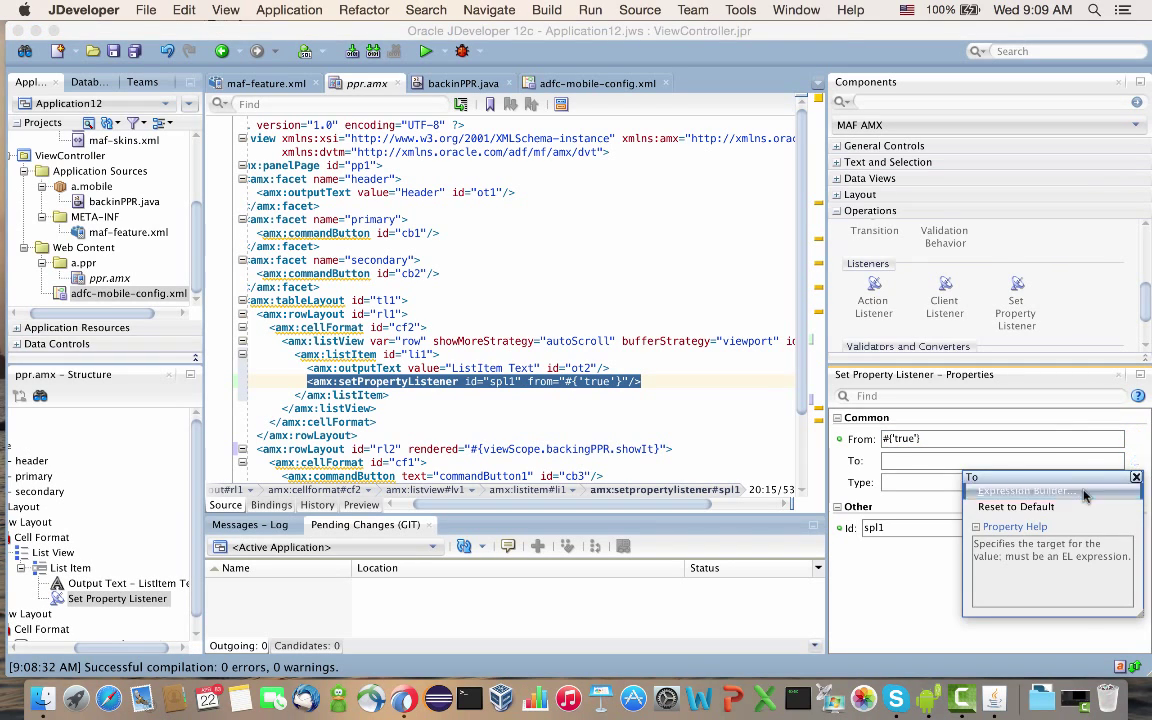
click(445, 426)
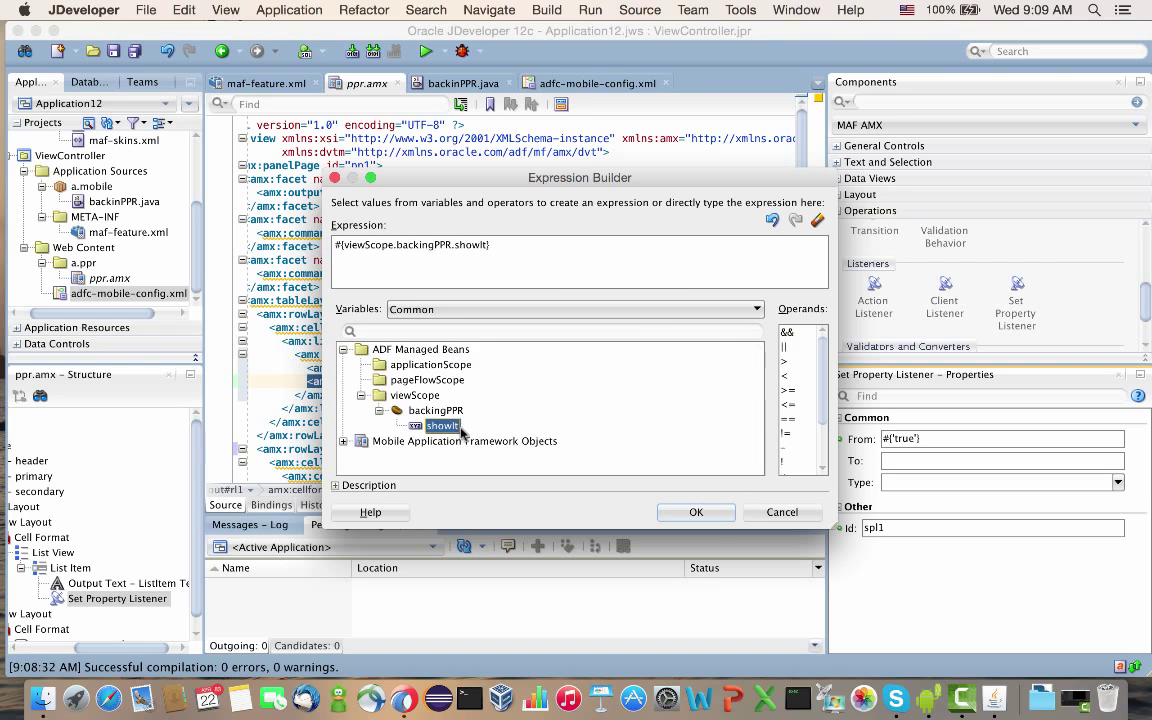
click(696, 512)
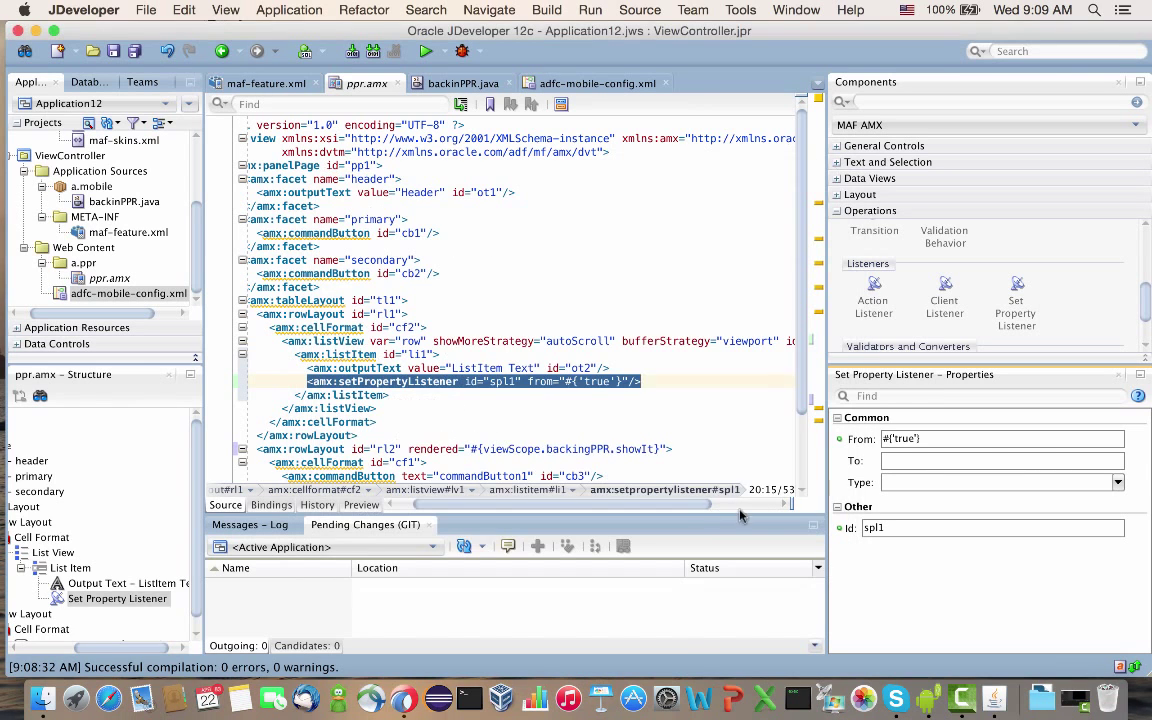
click(1117, 483)
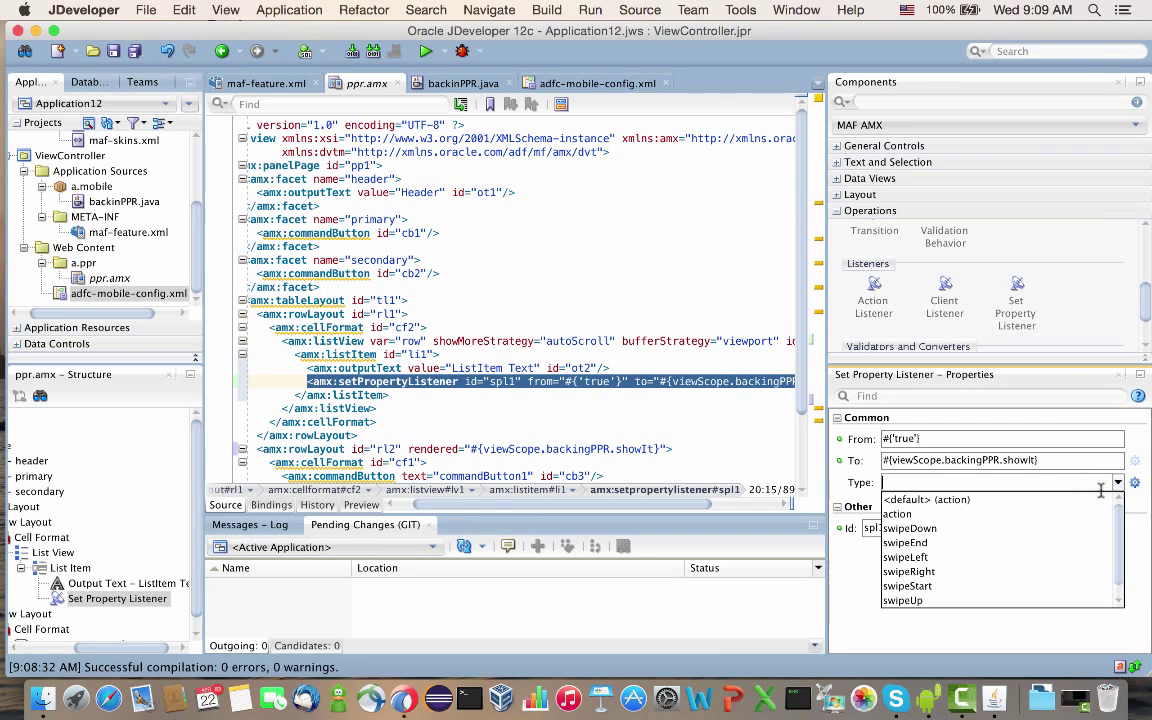
click(1007, 572)
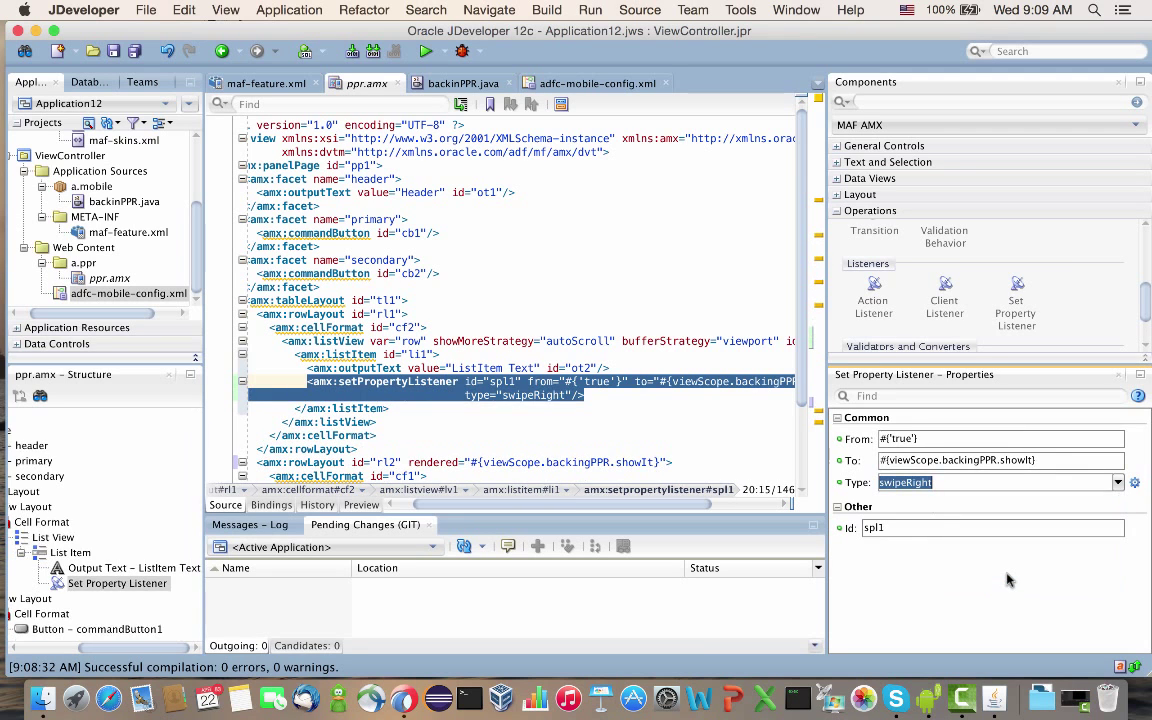
- Duplicate the setPropertyListener and give the copy a unique id, spl2
click(252, 382)
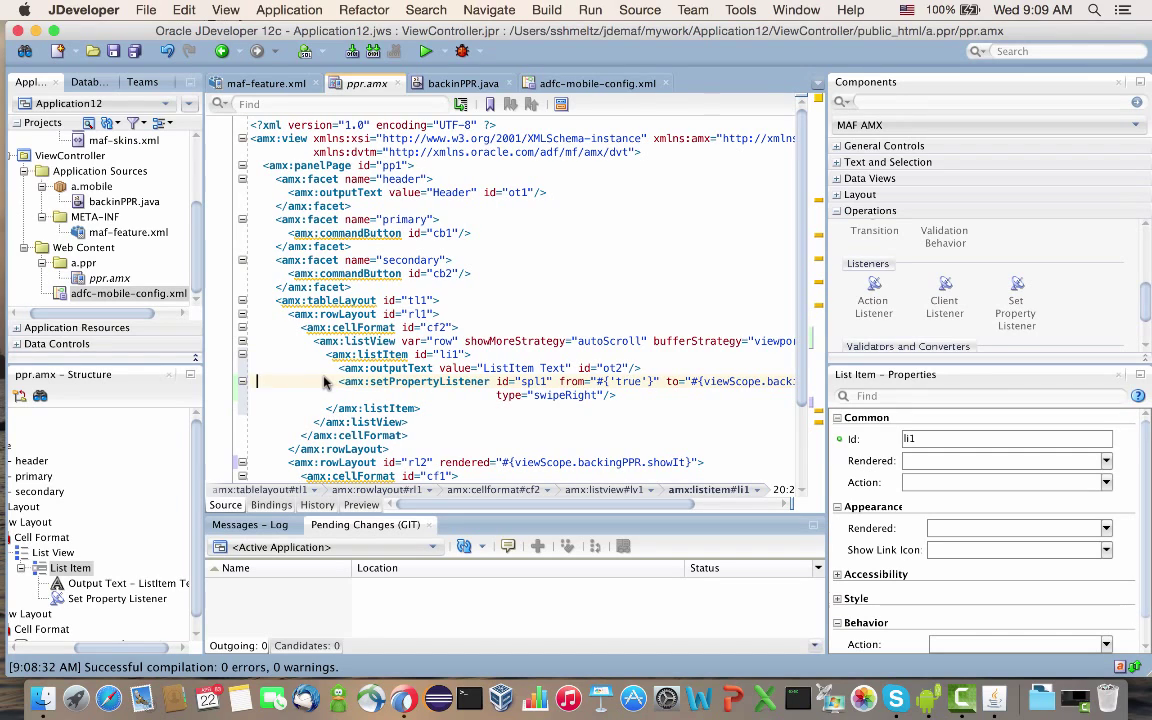
key(shift+Down)
key(shift+Down)
key(super+c)
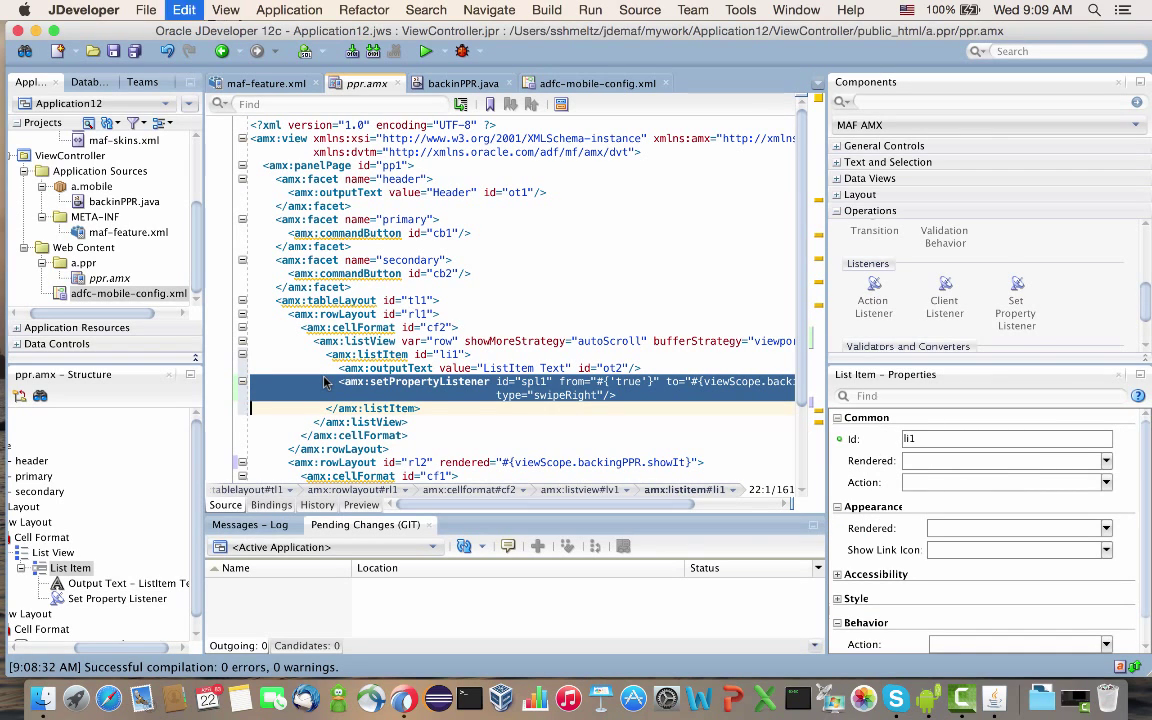
key(Right)
key(super+v)
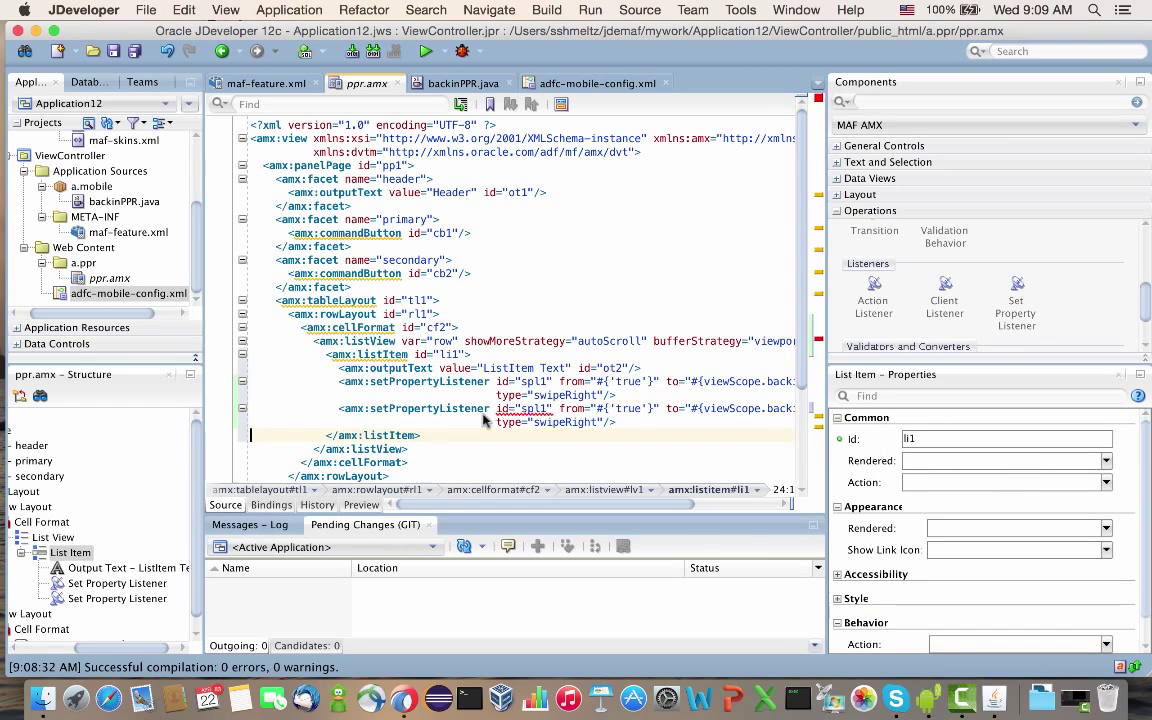
click(225, 408)
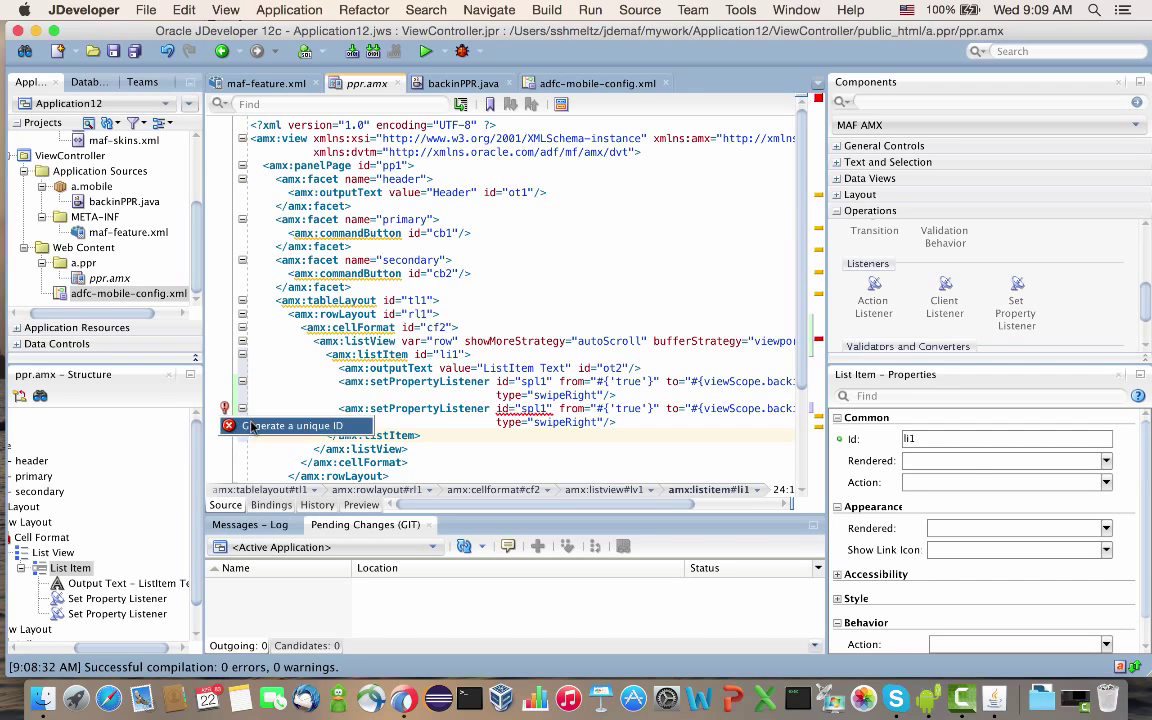
click(251, 426)
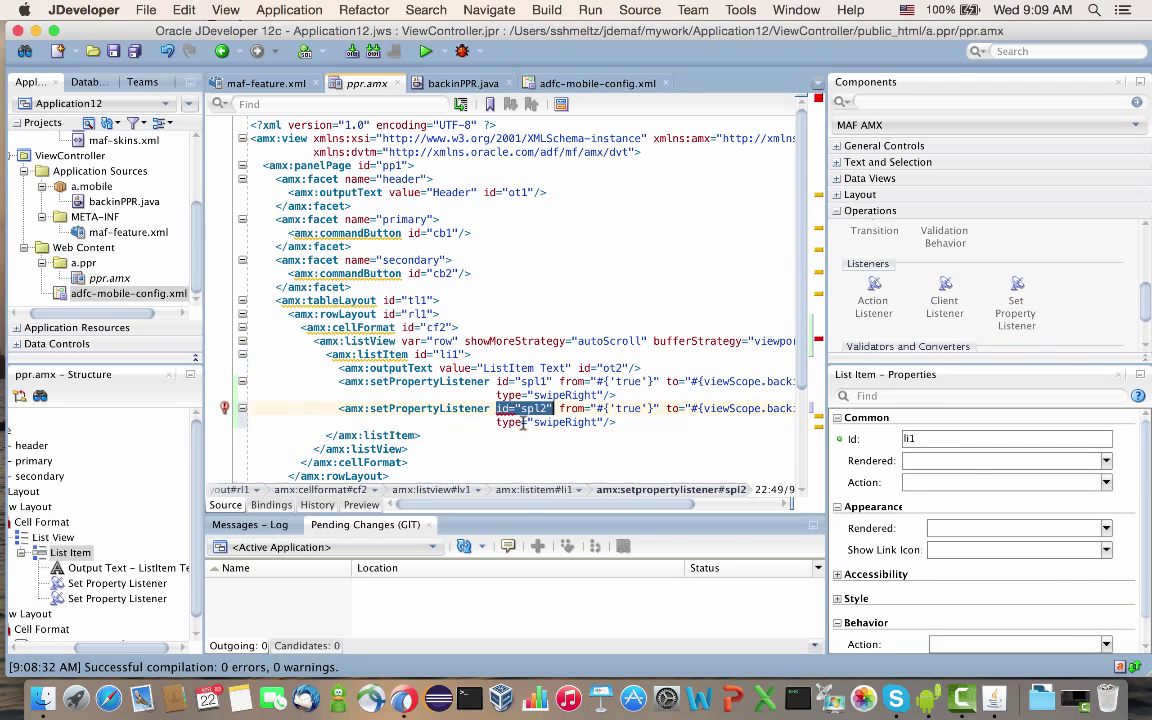
- Change spl2's From to #{'false'} and its Type to swipeLeft
double_click(628, 408)
text(false)
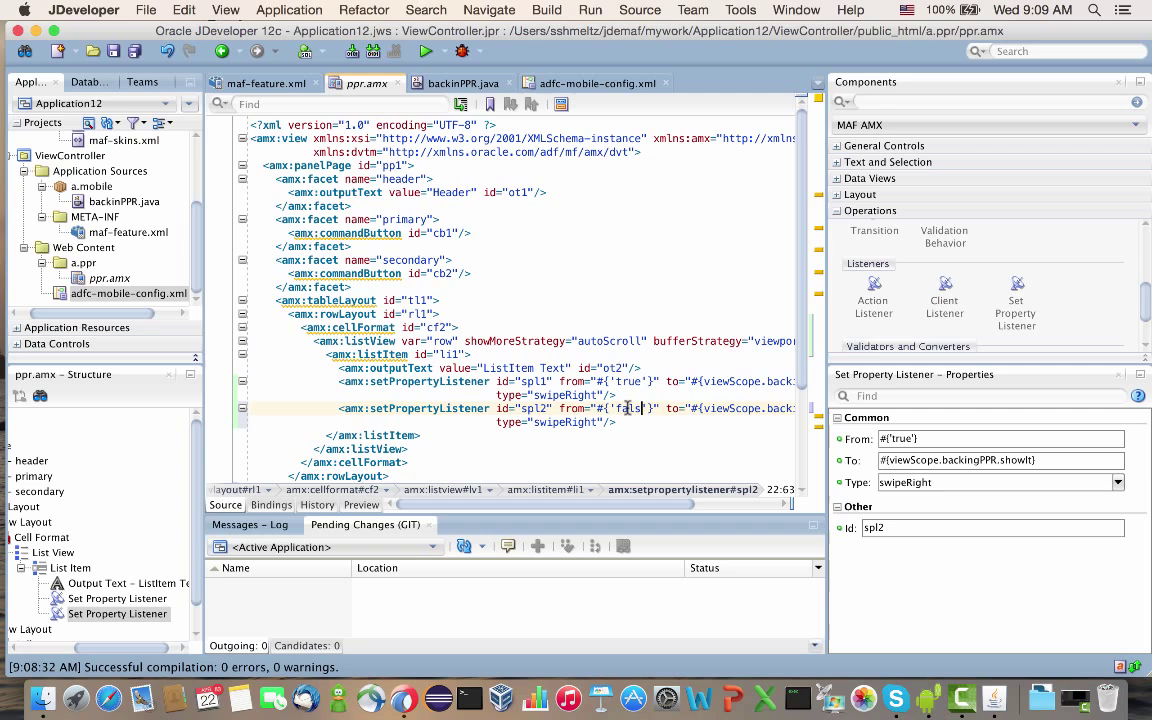
click(643, 437)
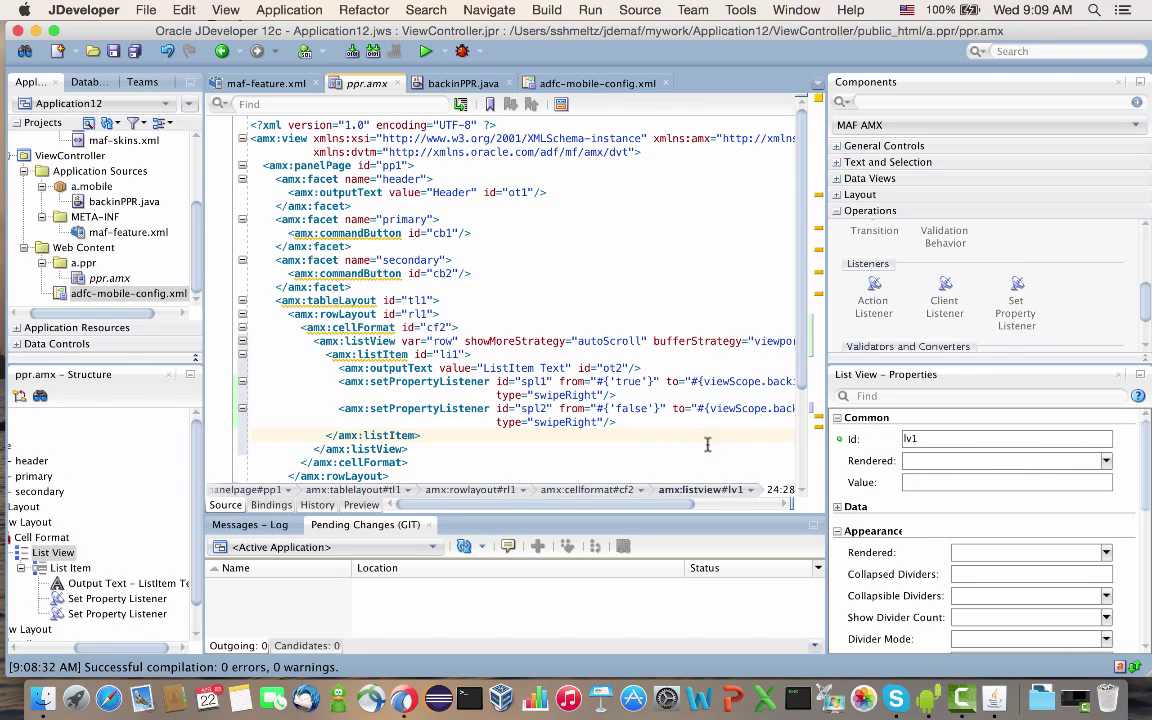
click(680, 409)
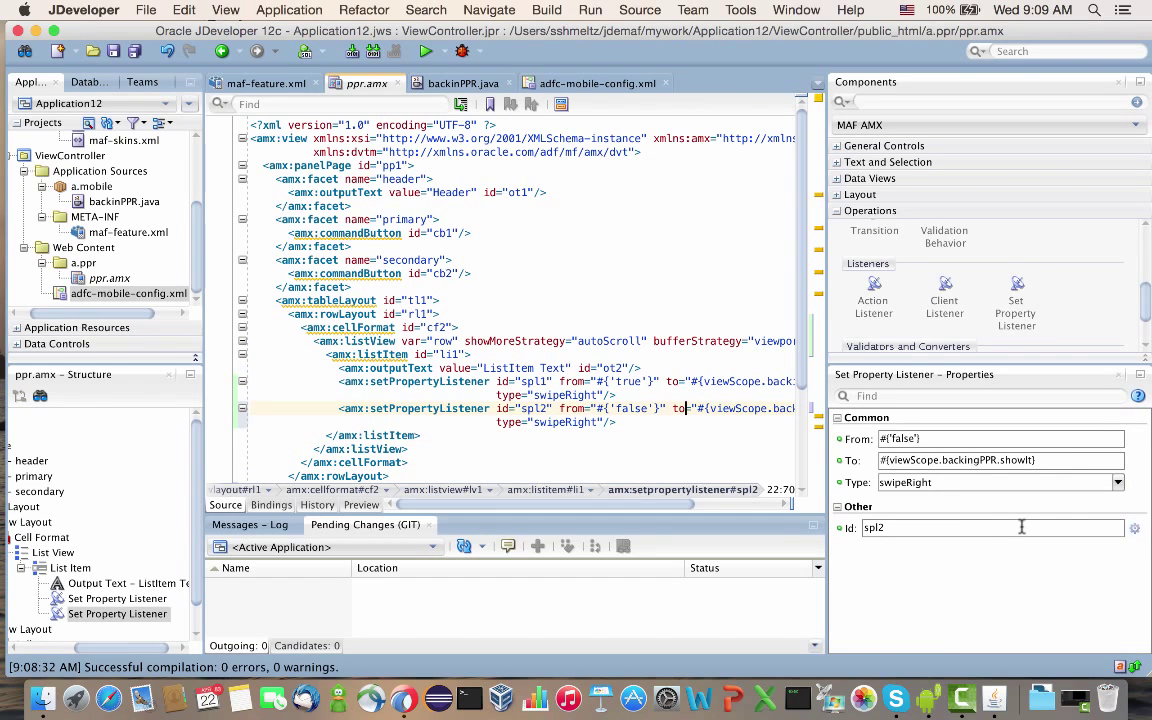
click(1116, 484)
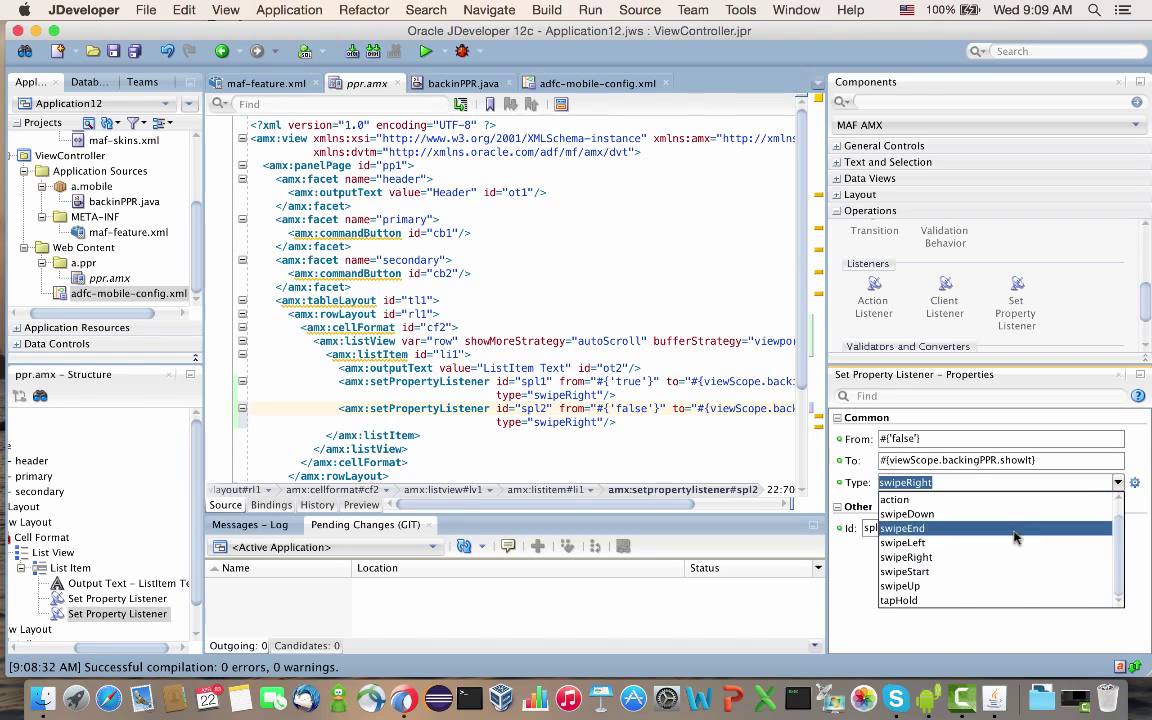
click(985, 542)
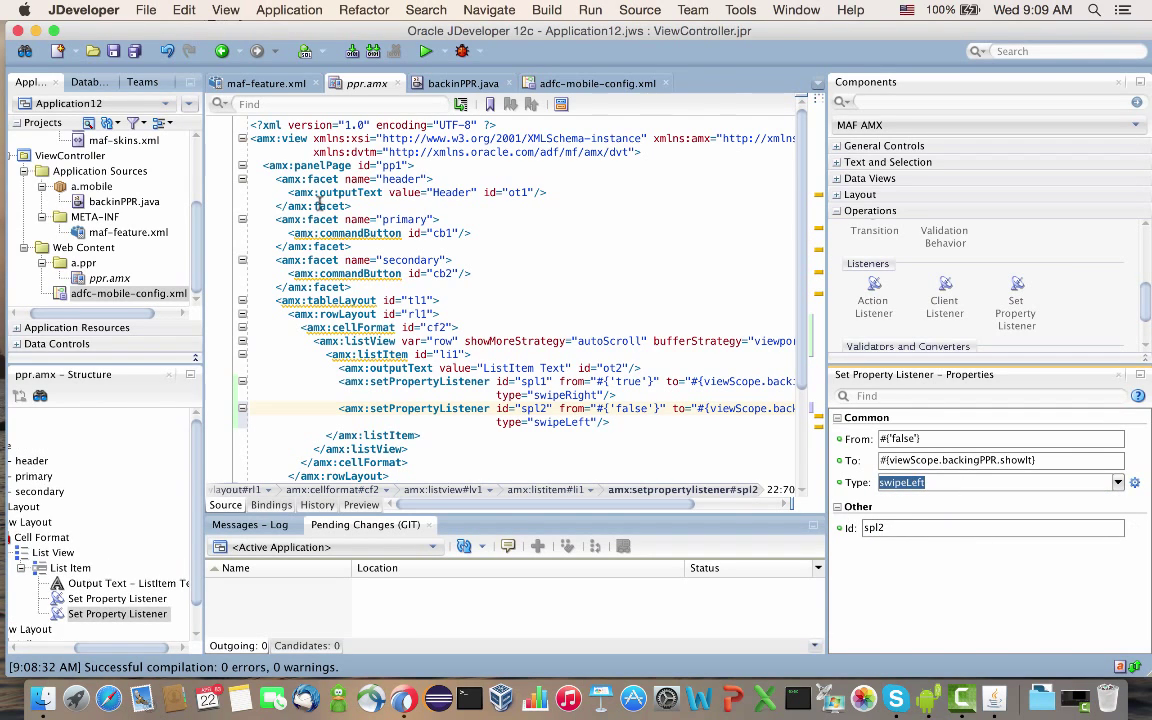
- Deploy the application via the iOS1 profile to the iOS simulator
click(190, 104)
mouse_move(262, 307)
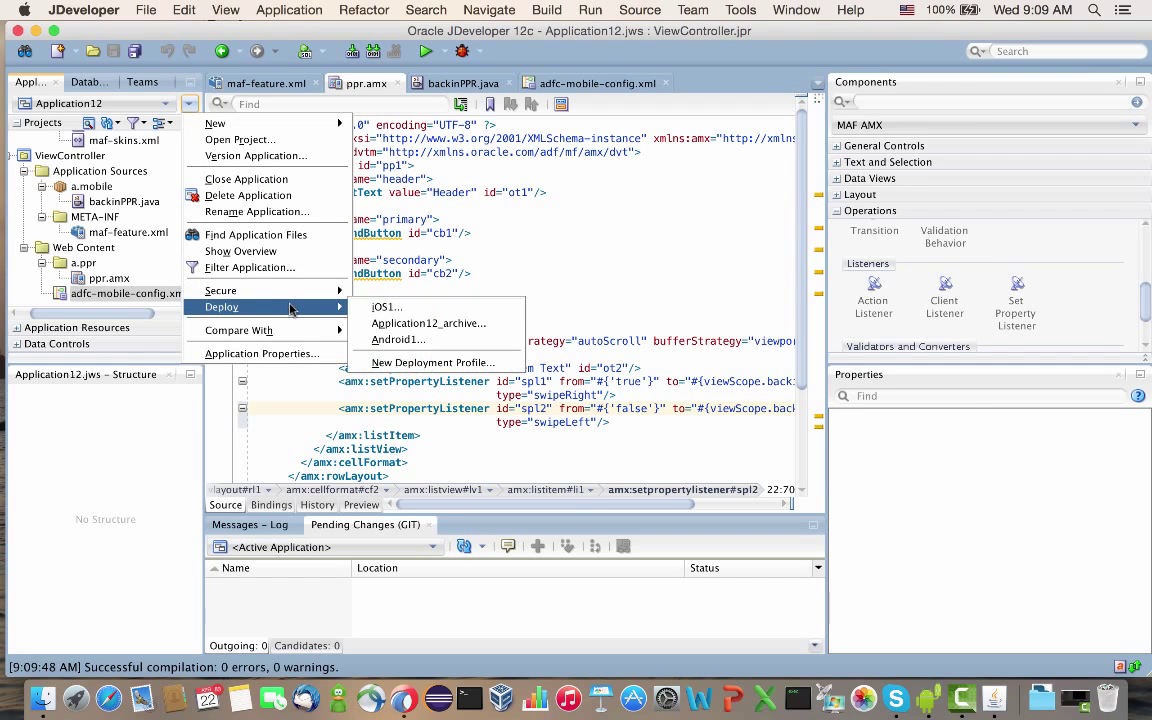
click(375, 310)
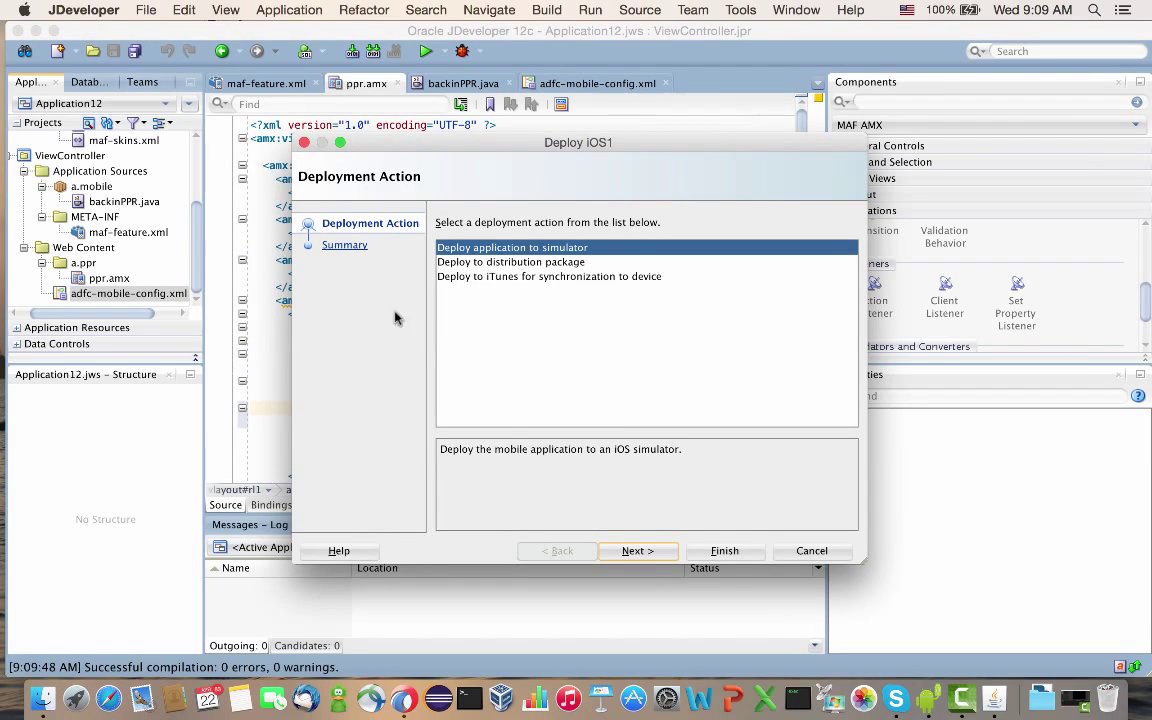
click(638, 551)
click(724, 551)
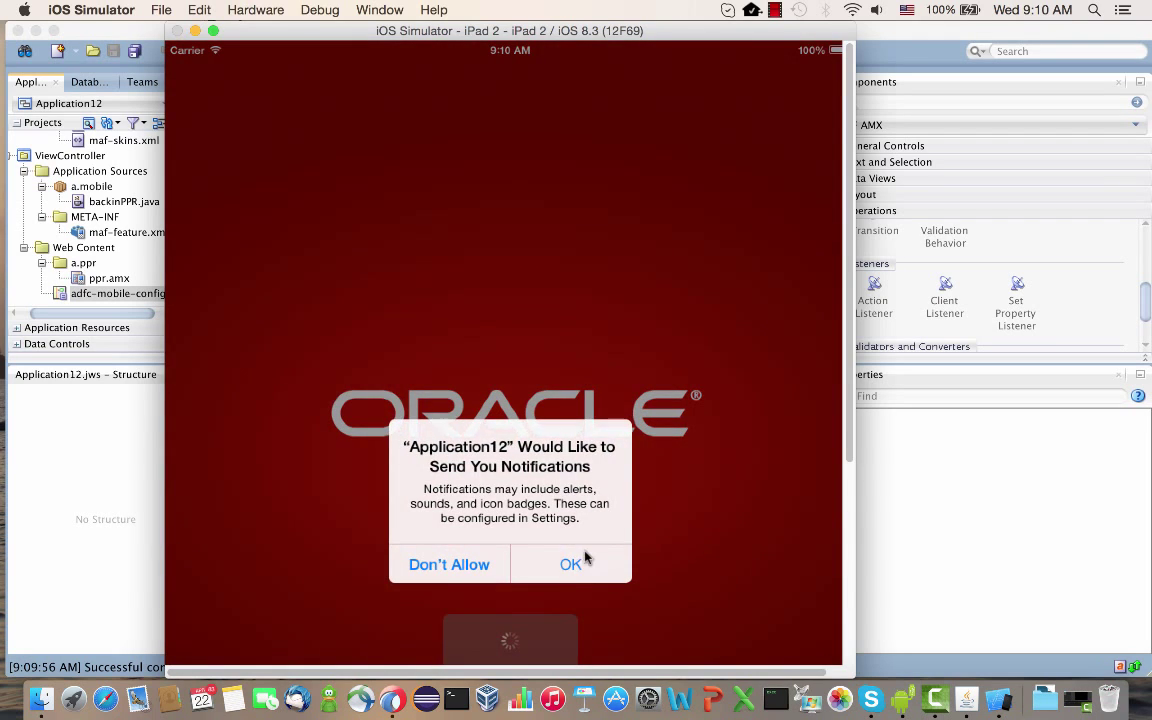
- Dismiss the notification alert and swipe the list item repeatedly to show and hide commandButton1
click(572, 558)
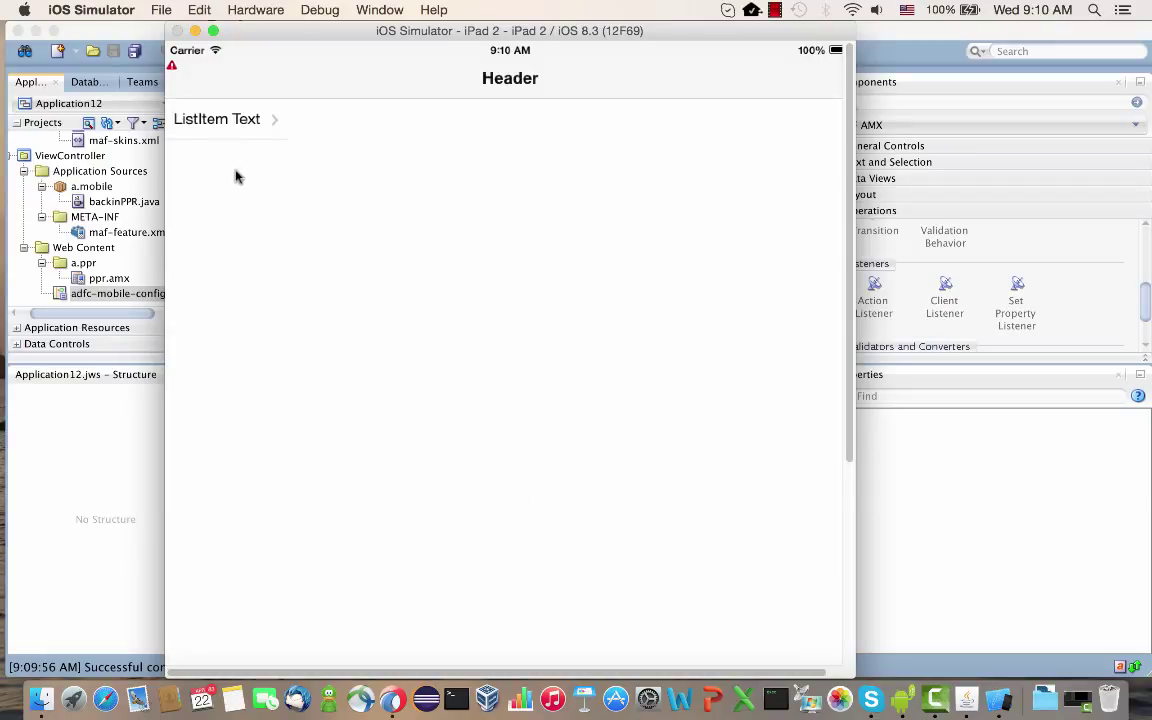
click(205, 120)
click(256, 121)
click(220, 121)
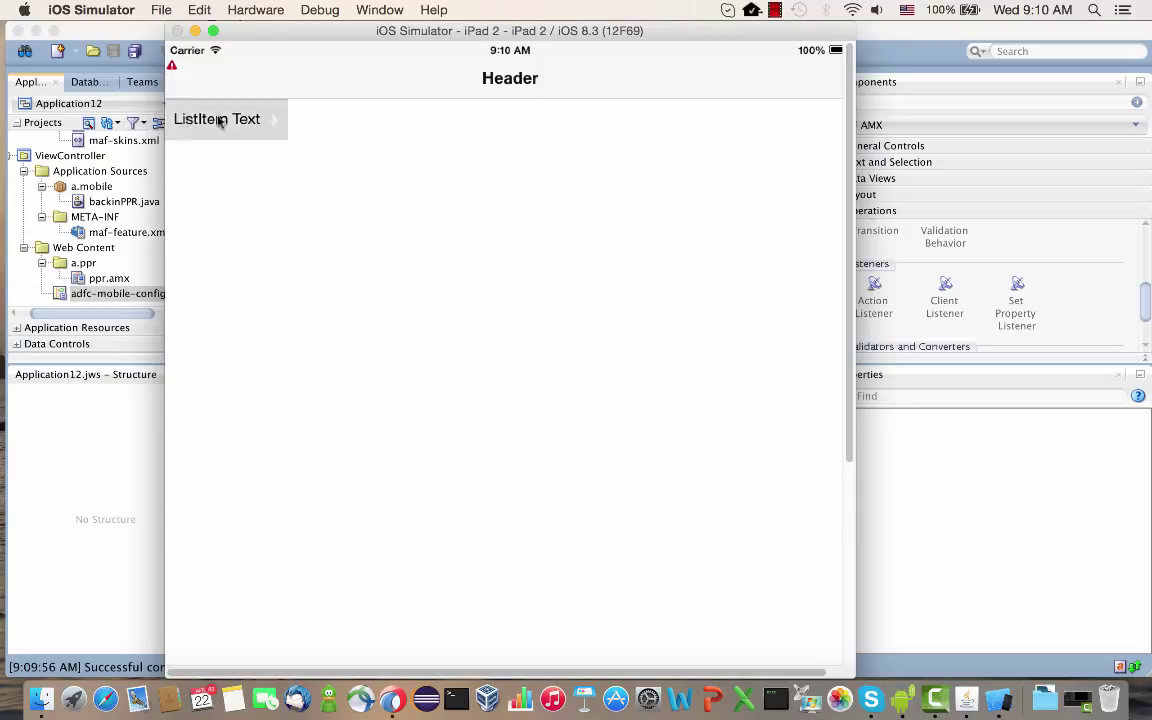
click(240, 121)
click(258, 121)
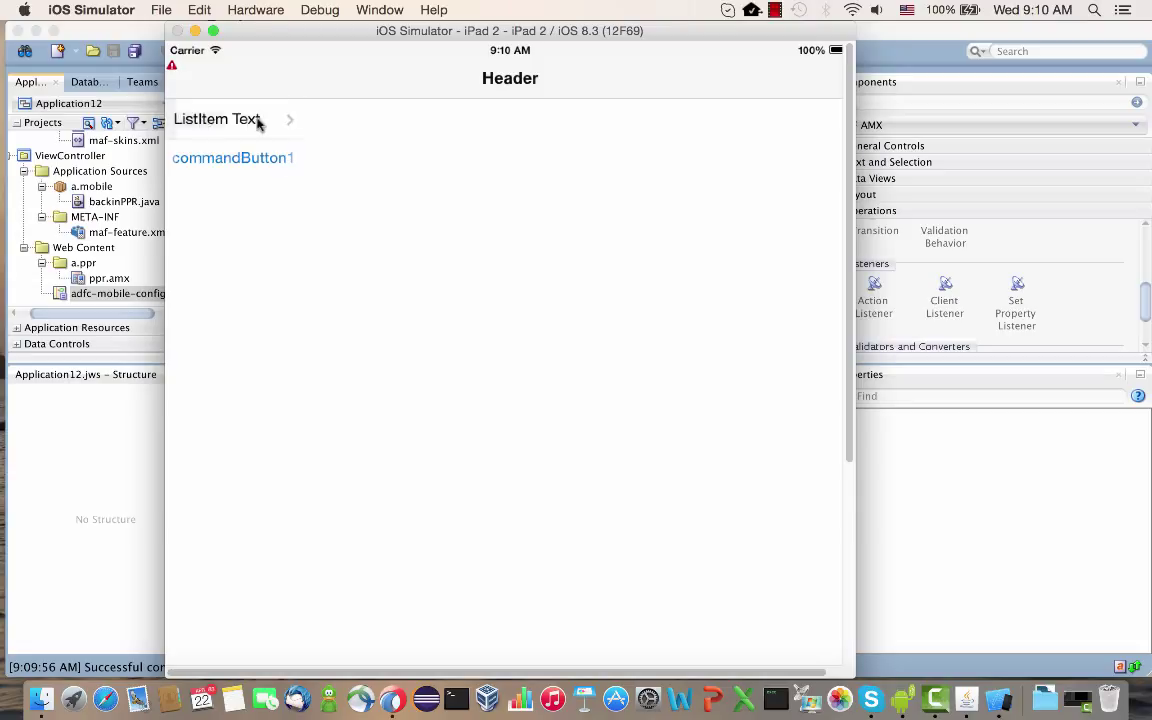
click(258, 121)
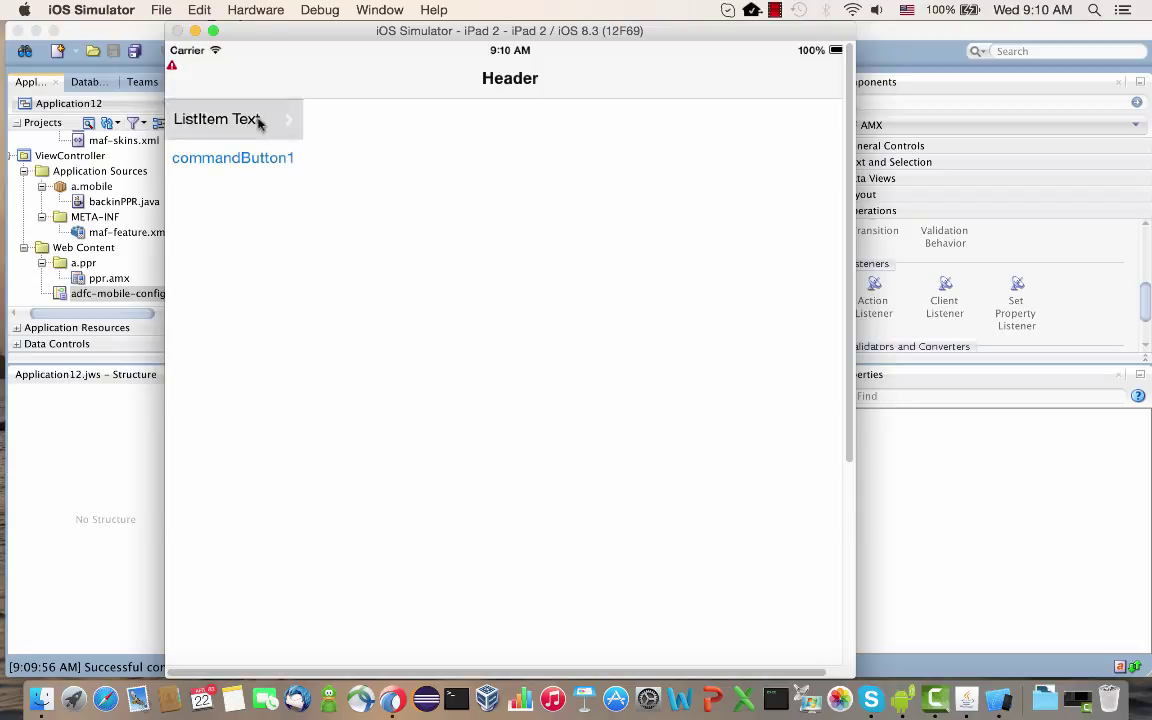
click(199, 121)
click(262, 121)
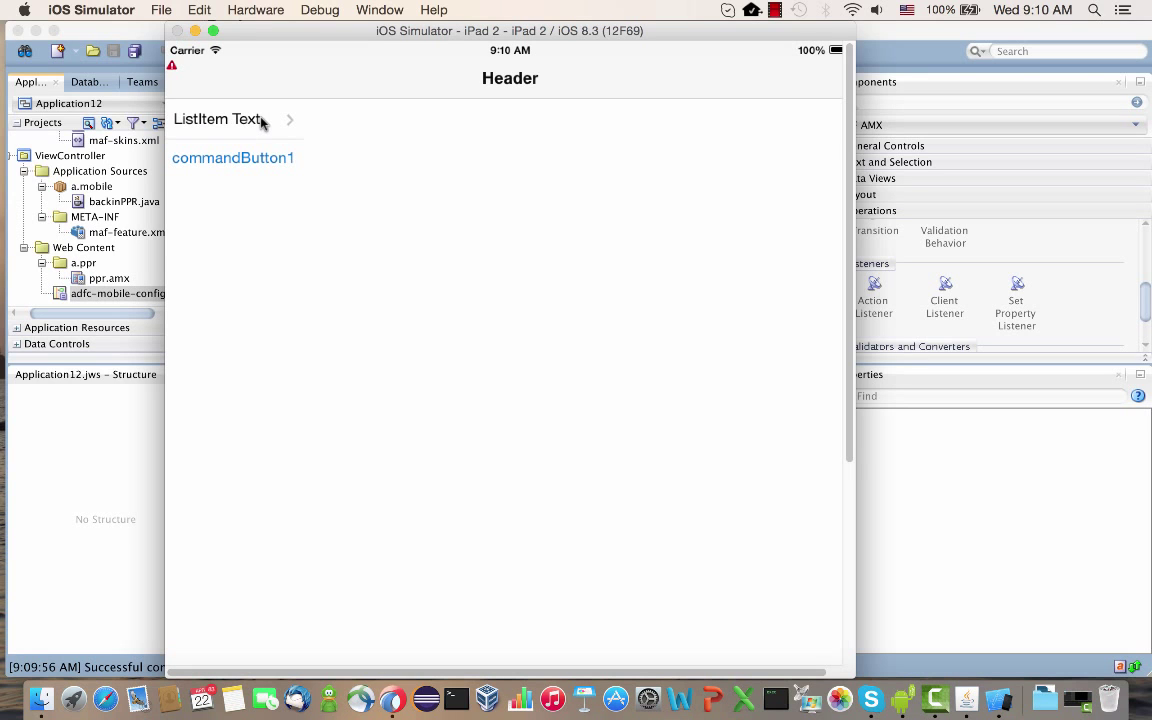
- Return to JDeveloper and bring up the backinPPR.java source
click(130, 35)
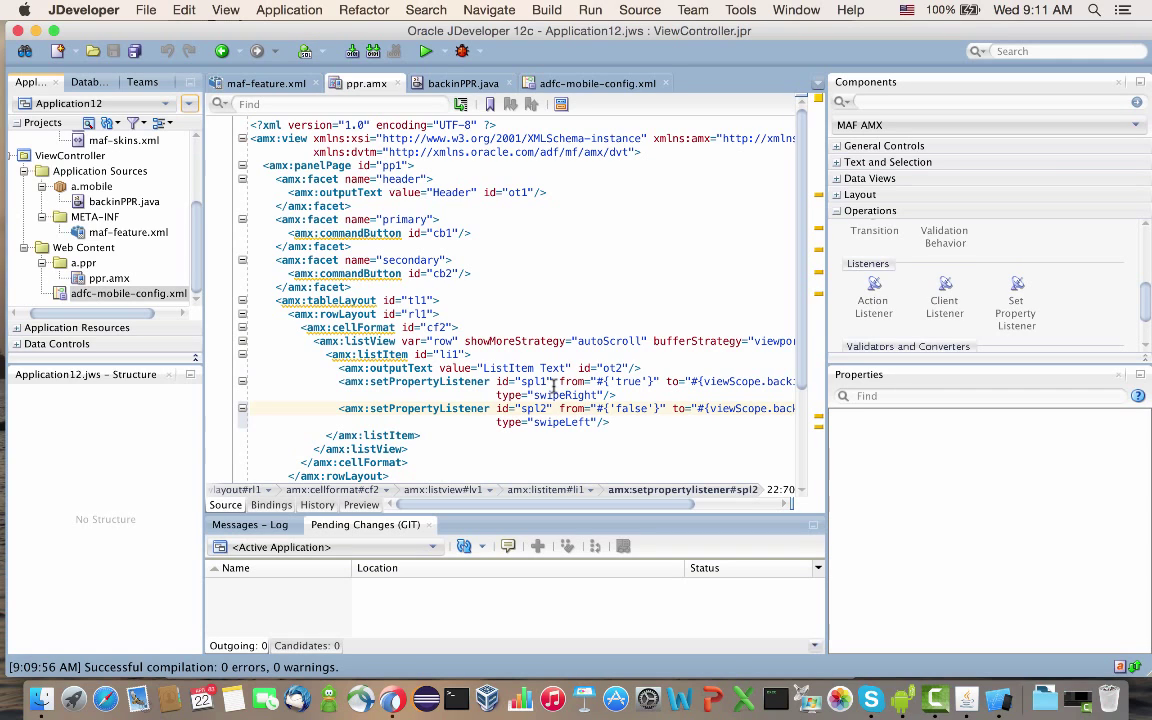
click(462, 83)
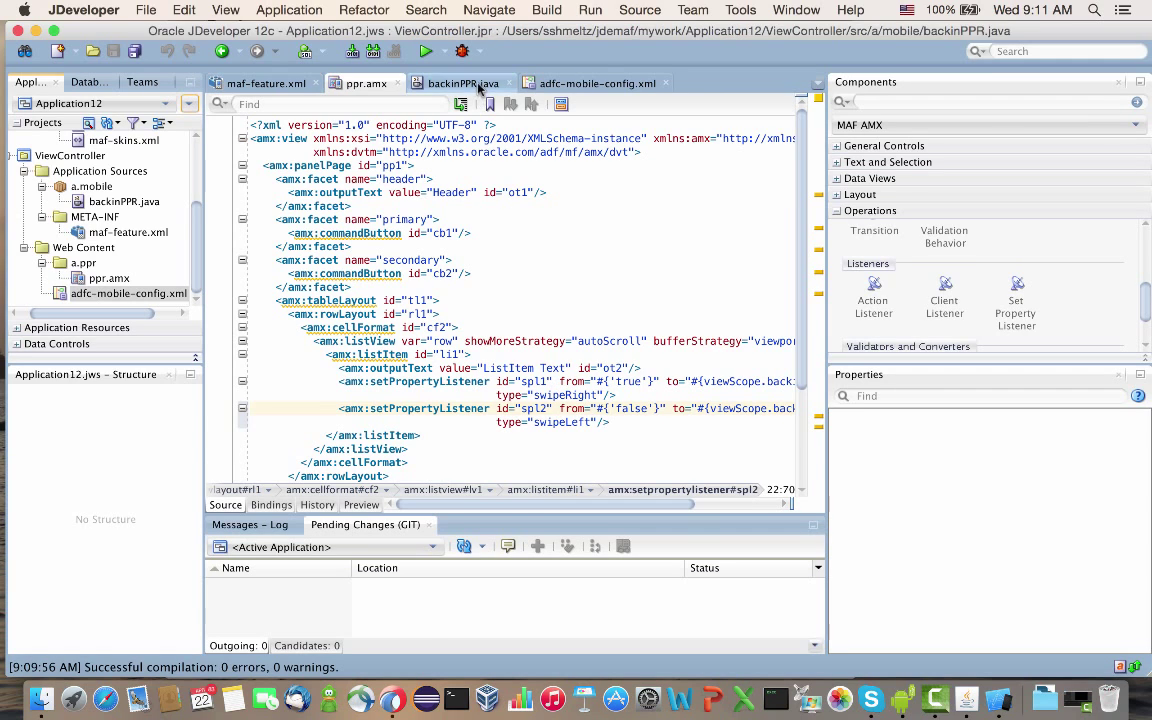